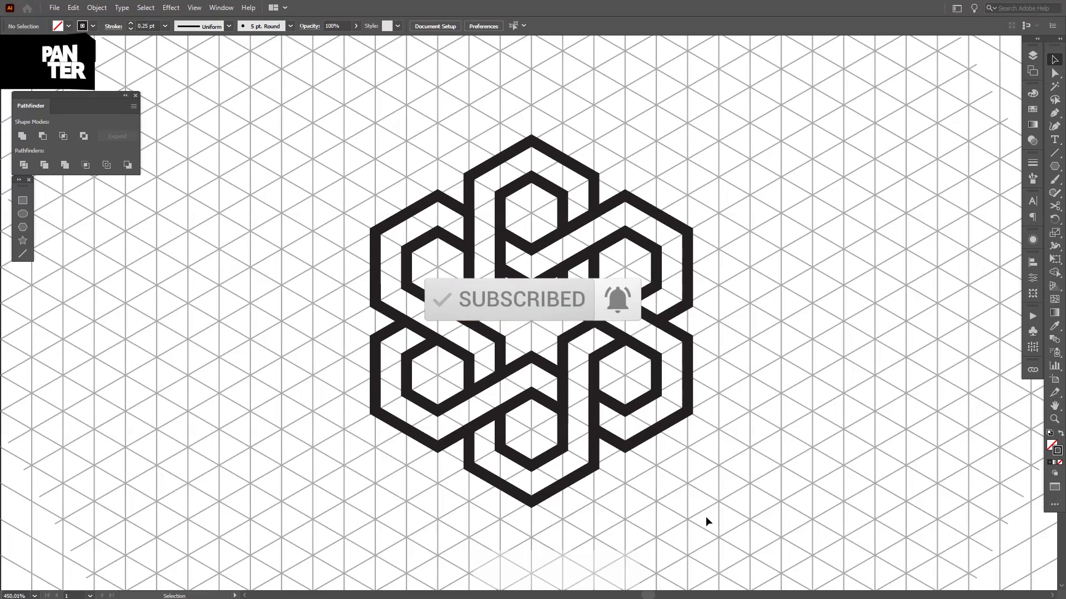
Delete the old isometric grid and hexagon knot artwork and recentre the blank artboard
{"action": "scroll", "coordinate": [705, 516], "scroll_direction": "down", "scroll_amount": 1}
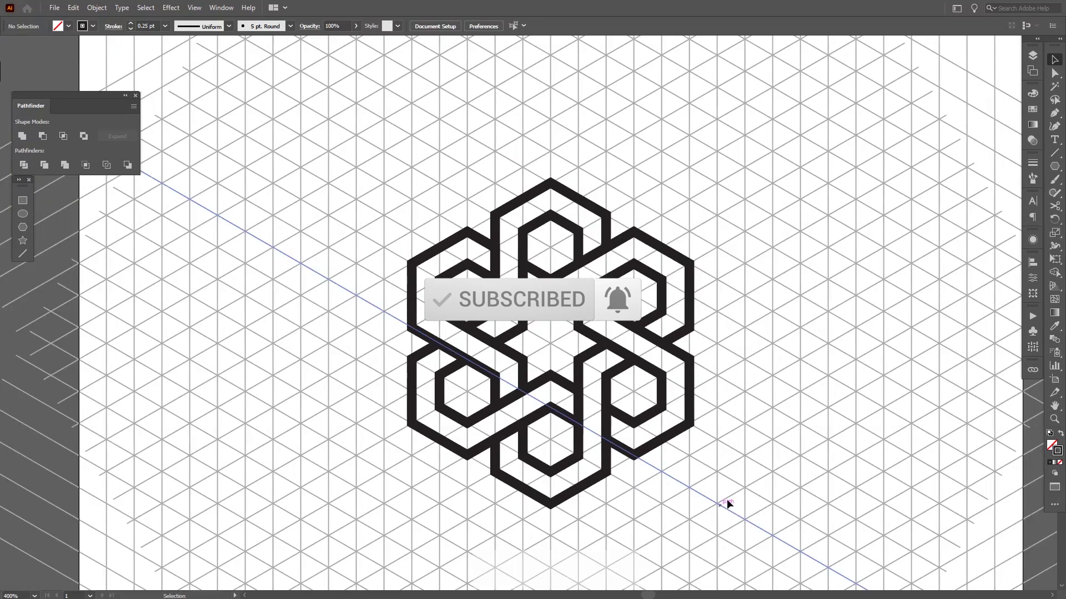
{"action": "left_click_drag", "start_coordinate": [738, 470], "coordinate": [323, 181]}
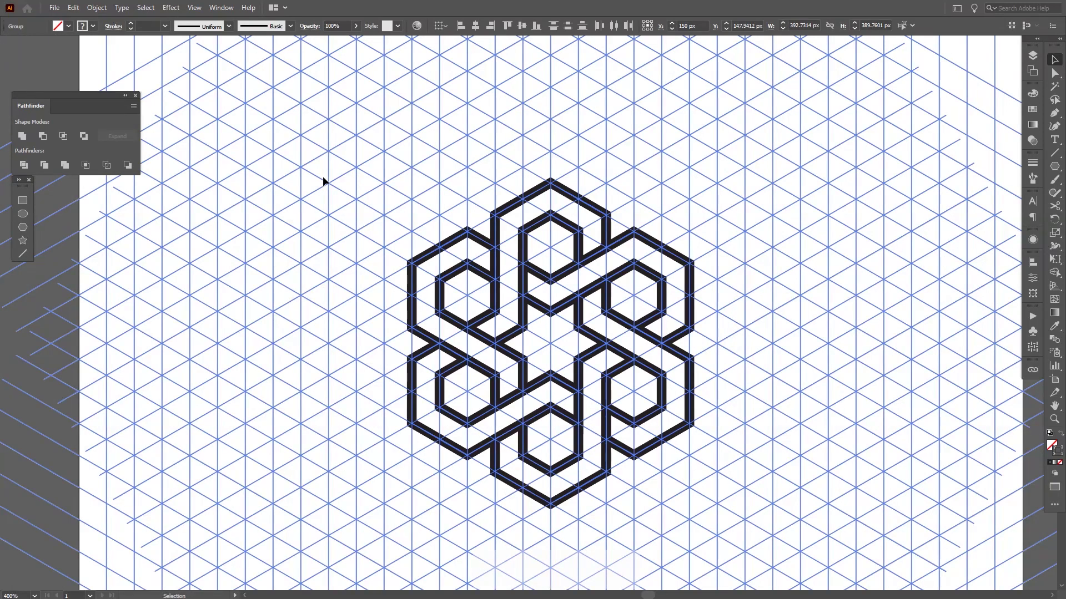
{"action": "key", "text": "Delete"}
{"action": "scroll", "coordinate": [376, 258], "scroll_direction": "down", "scroll_amount": 4}
{"action": "left_click_drag", "start_coordinate": [376, 262], "coordinate": [546, 288]}
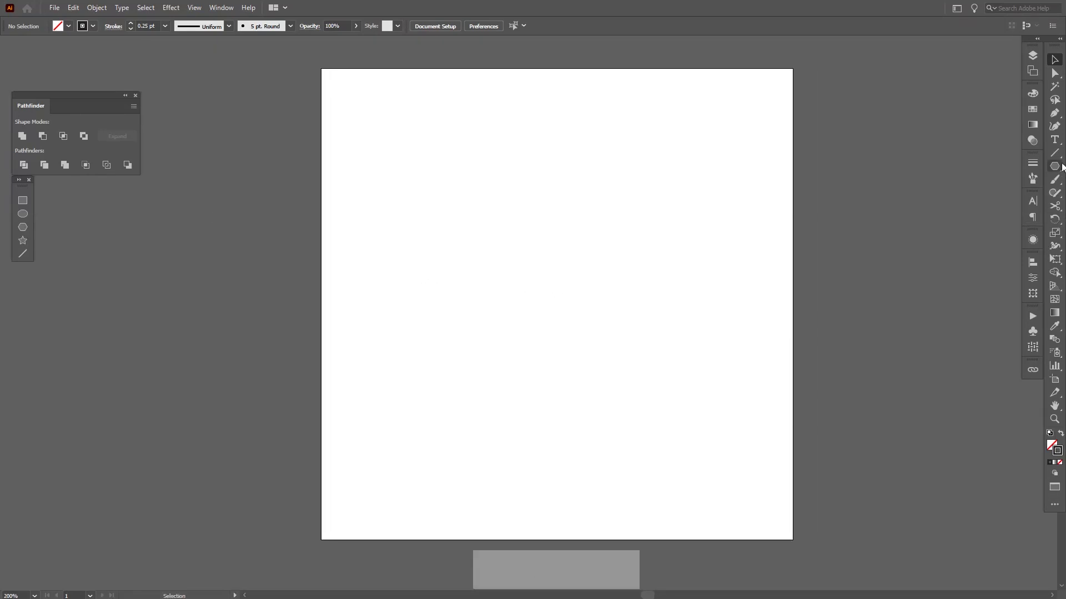
Choose the Line Segment Tool and set the stroke colour to near-black 231F20
{"action": "left_click", "coordinate": [1055, 153]}
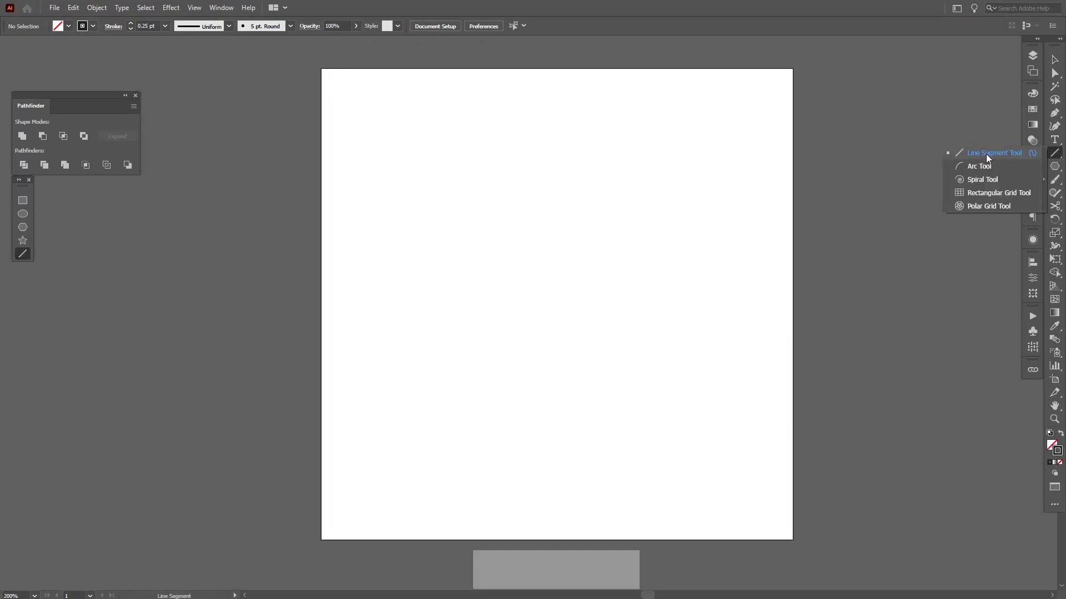
{"action": "left_click", "coordinate": [1015, 154]}
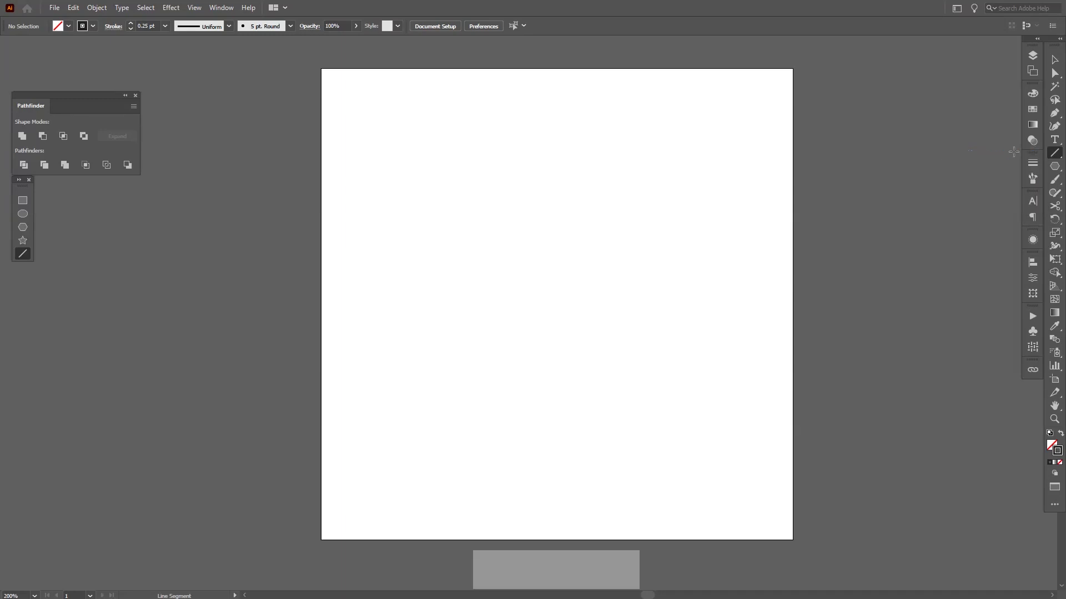
{"action": "left_click", "coordinate": [1051, 447]}
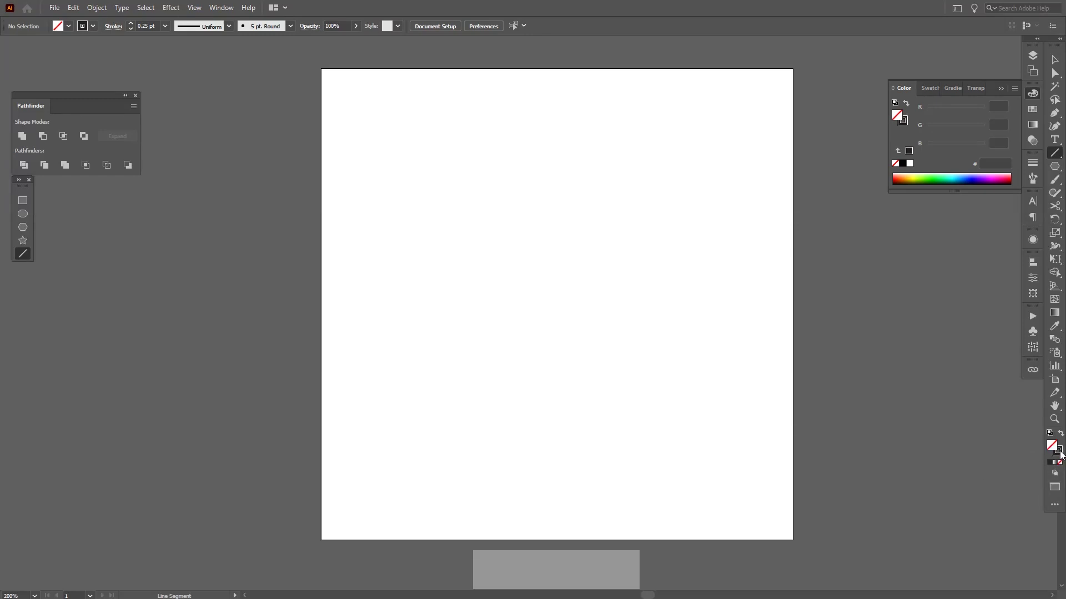
{"action": "left_click", "coordinate": [1059, 452]}
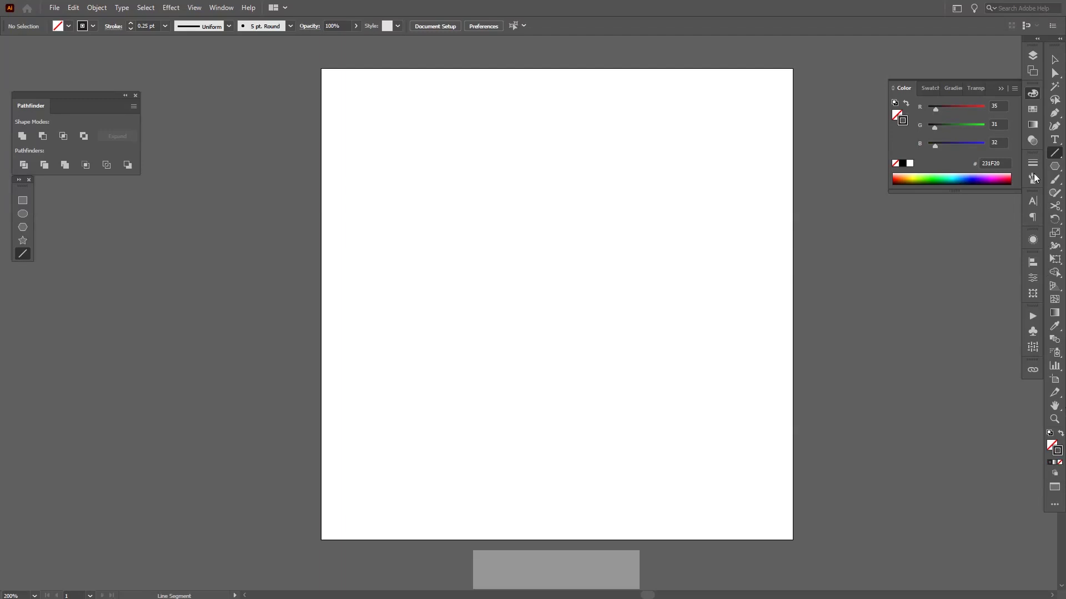
{"action": "left_click", "coordinate": [1003, 89]}
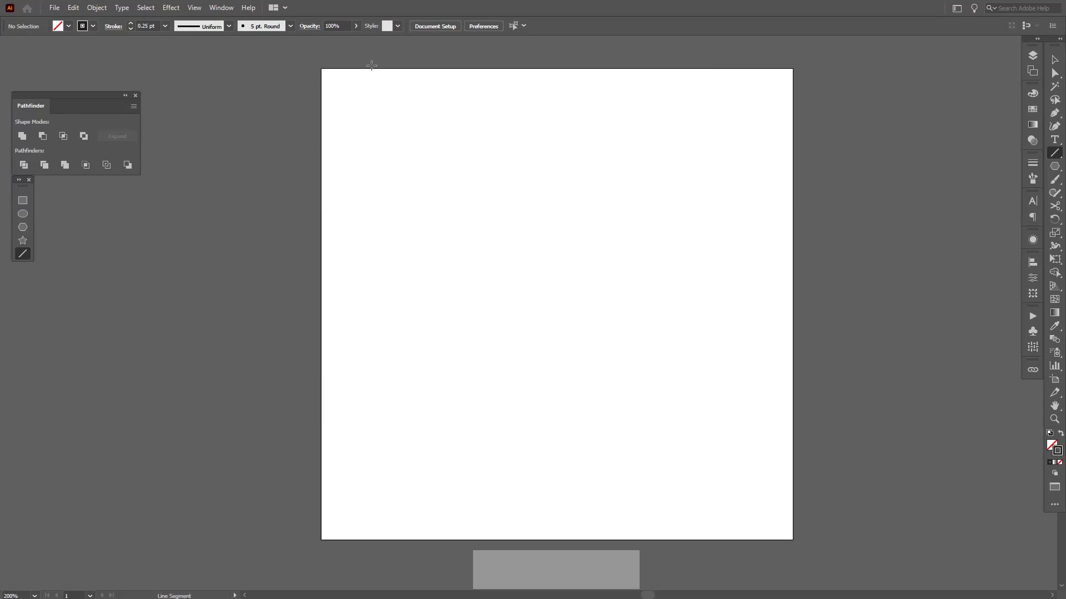
Draw a vertical line and repeat evenly spaced copies across the artboard with Ctrl+D
{"action": "key", "text": "shift"}
{"action": "left_click_drag", "start_coordinate": [333, 78], "coordinate": [348, 531]}
{"action": "key", "text": "v"}
{"action": "key", "text": "alt"}
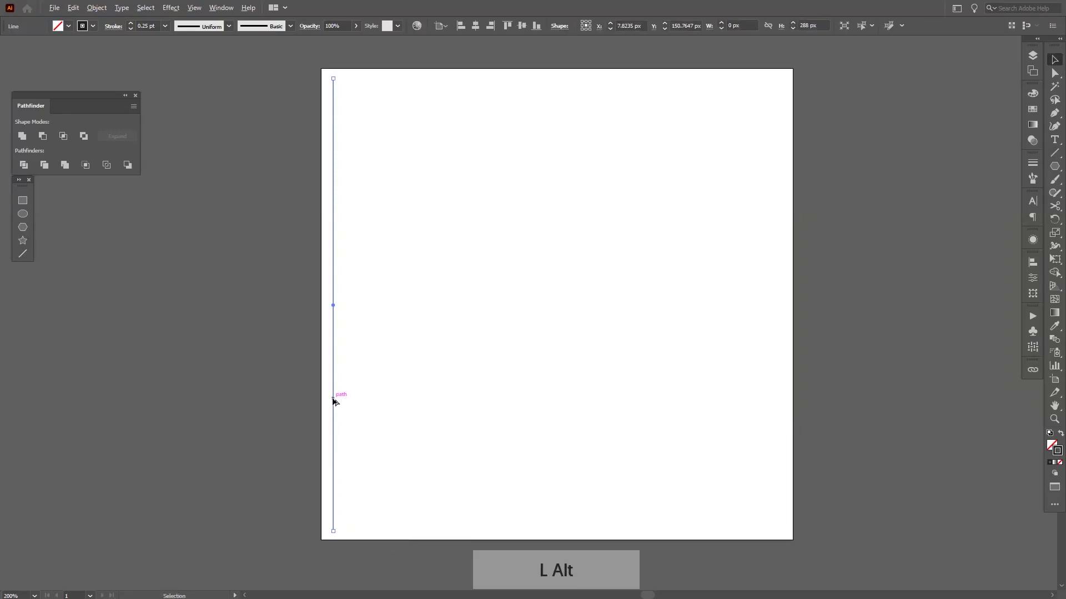
{"action": "left_click_drag", "start_coordinate": [332, 398], "coordinate": [347, 405]}
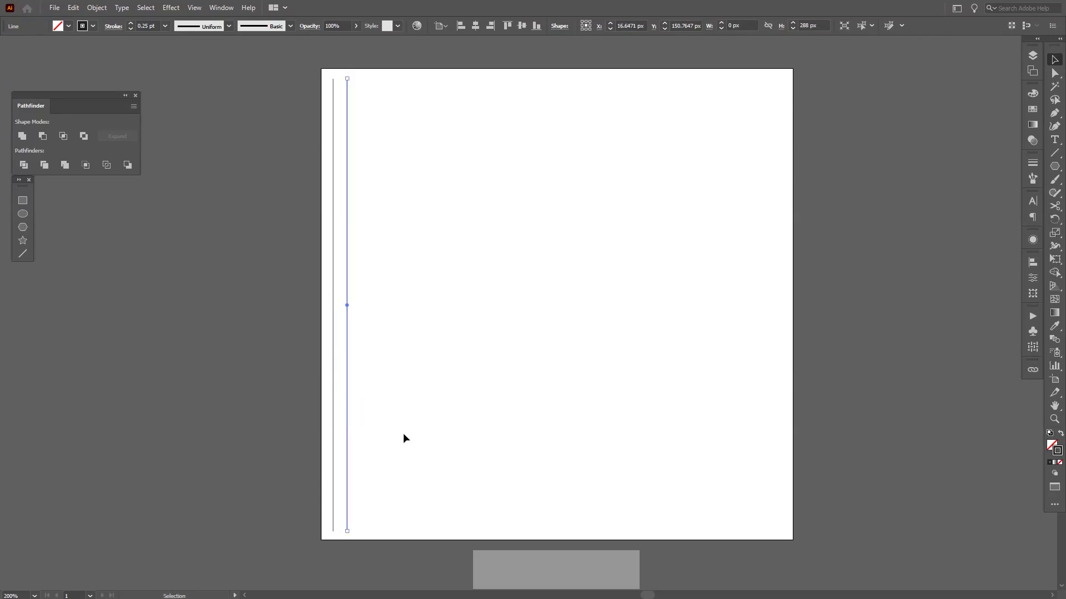
{"action": "key", "text": "ctrl+d"}
{"action": "key", "text": "ctrl+d"}
{"action": "key", "text": "ctrl+d"}
{"action": "key", "text": "ctrl+d"}
{"action": "key", "text": "ctrl+d"}
{"action": "key", "text": "ctrl+d"}
{"action": "key", "text": "ctrl+d"}
{"action": "key", "text": "ctrl+d"}
{"action": "key", "text": "ctrl+d"}
{"action": "key", "text": "ctrl+d"}
{"action": "key", "text": "ctrl+d"}
{"action": "key", "text": "ctrl+d"}
{"action": "key", "text": "ctrl+d"}
{"action": "key", "text": "ctrl+d"}
{"action": "key", "text": "ctrl+d"}
{"action": "key", "text": "ctrl+d"}
{"action": "key", "text": "ctrl+d"}
{"action": "key", "text": "ctrl+d"}
{"action": "key", "text": "ctrl+d"}
{"action": "key", "text": "ctrl+d"}
{"action": "key", "text": "ctrl+d"}
{"action": "key", "text": "ctrl+d"}
{"action": "key", "text": "ctrl+d"}
{"action": "key", "text": "ctrl+d"}
{"action": "key", "text": "ctrl+d"}
{"action": "key", "text": "ctrl+d"}
{"action": "key", "text": "ctrl+d"}
{"action": "key", "text": "ctrl+d"}
{"action": "key", "text": "ctrl+d"}
{"action": "key", "text": "ctrl+d"}
{"action": "left_click", "coordinate": [937, 250]}
Group all the vertical lines and align the group to the artboard centre
{"action": "left_click_drag", "start_coordinate": [810, 198], "coordinate": [266, 311]}
{"action": "right_click", "coordinate": [588, 248]}
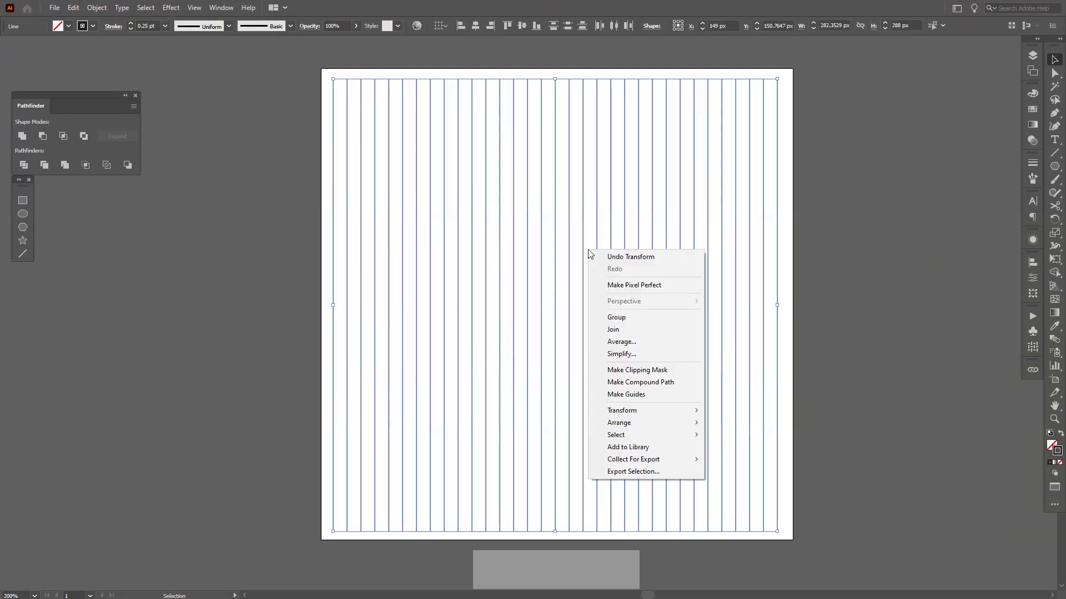
{"action": "left_click", "coordinate": [628, 319]}
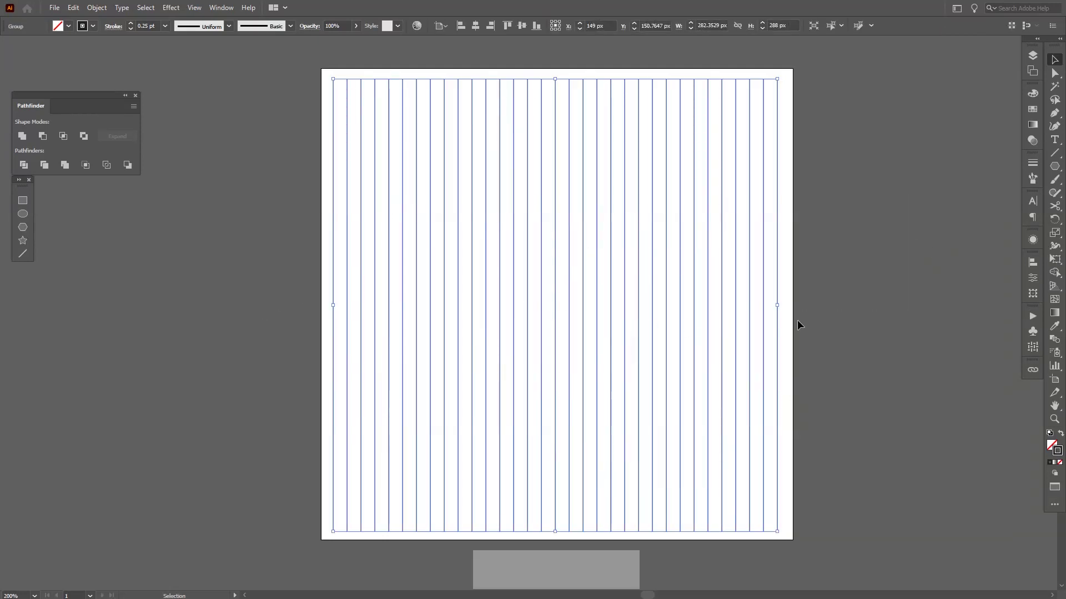
{"action": "left_click", "coordinate": [475, 26]}
{"action": "left_click", "coordinate": [522, 26]}
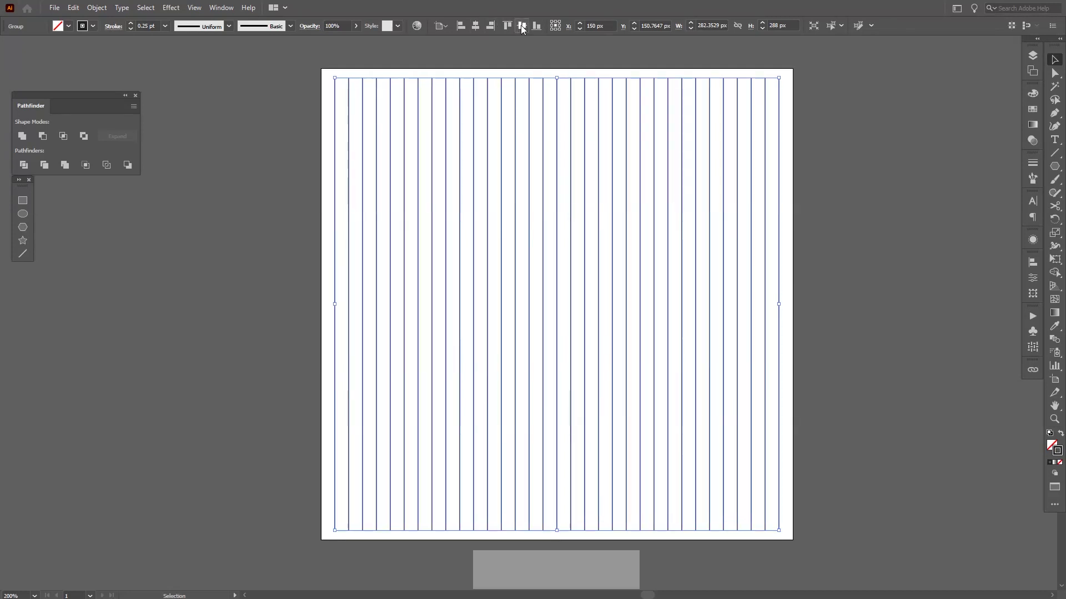
{"action": "left_click", "coordinate": [869, 218]}
{"action": "left_click_drag", "start_coordinate": [832, 231], "coordinate": [820, 231]}
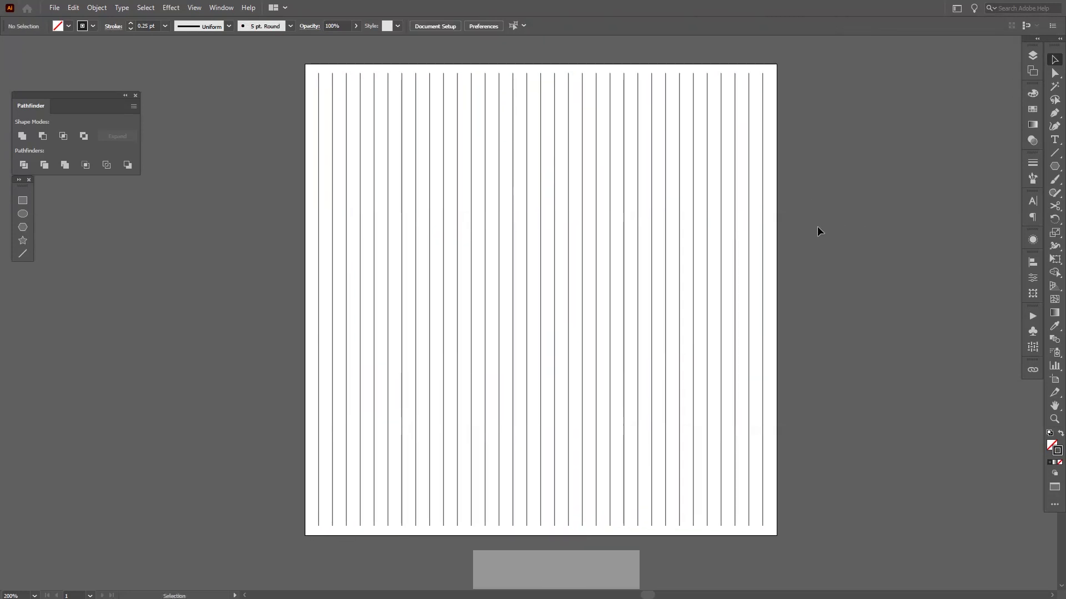
Make two rotated copies of the line group, at 60° and the opposite angle
{"action": "left_click", "coordinate": [622, 288]}
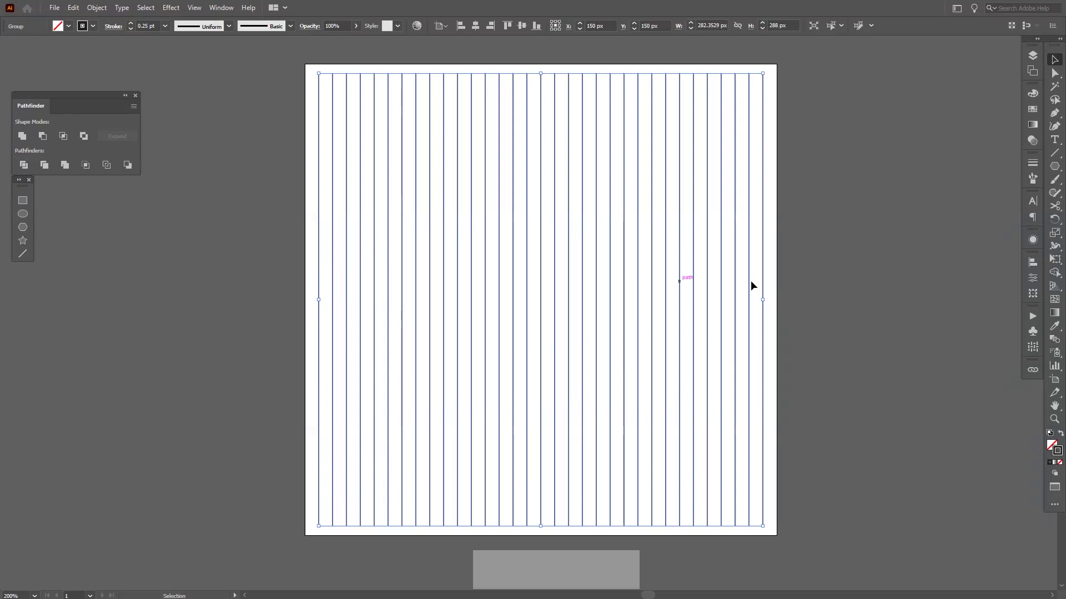
{"action": "left_click", "coordinate": [1054, 221]}
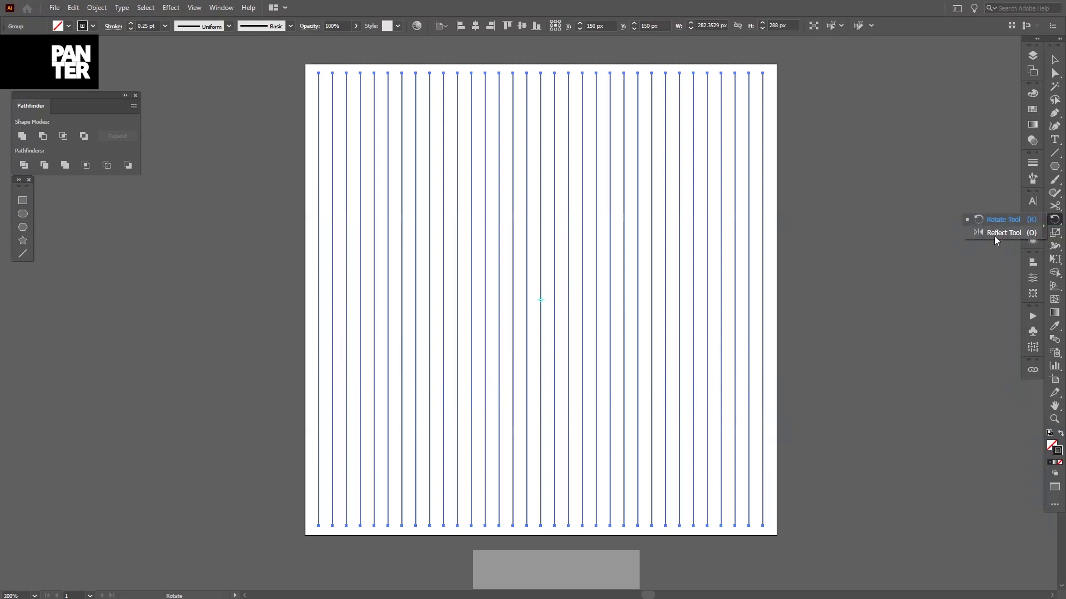
{"action": "left_click", "coordinate": [1018, 219]}
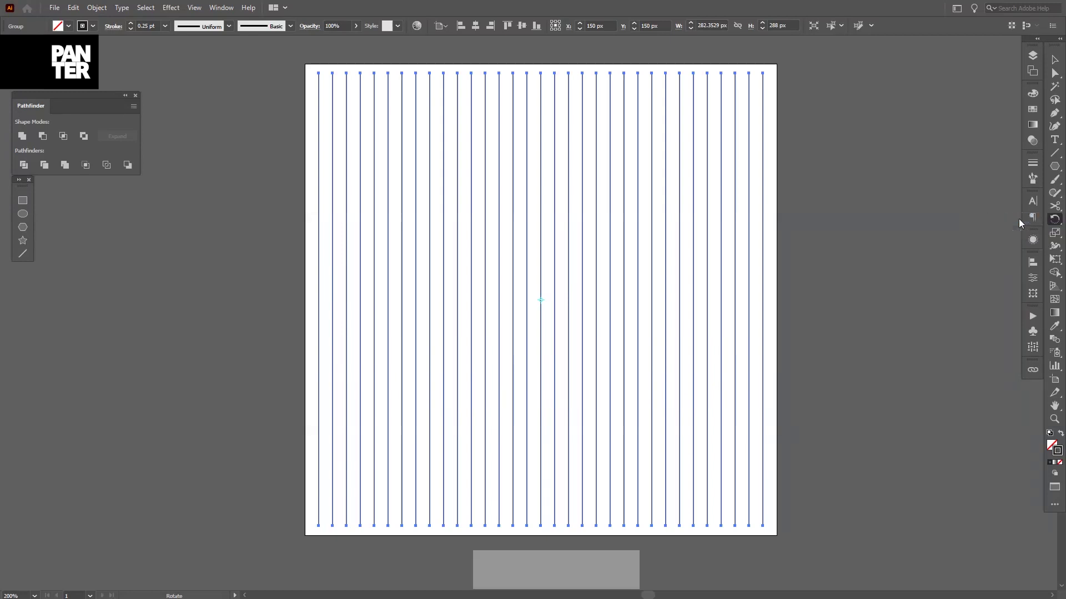
{"action": "double_click", "coordinate": [1057, 221]}
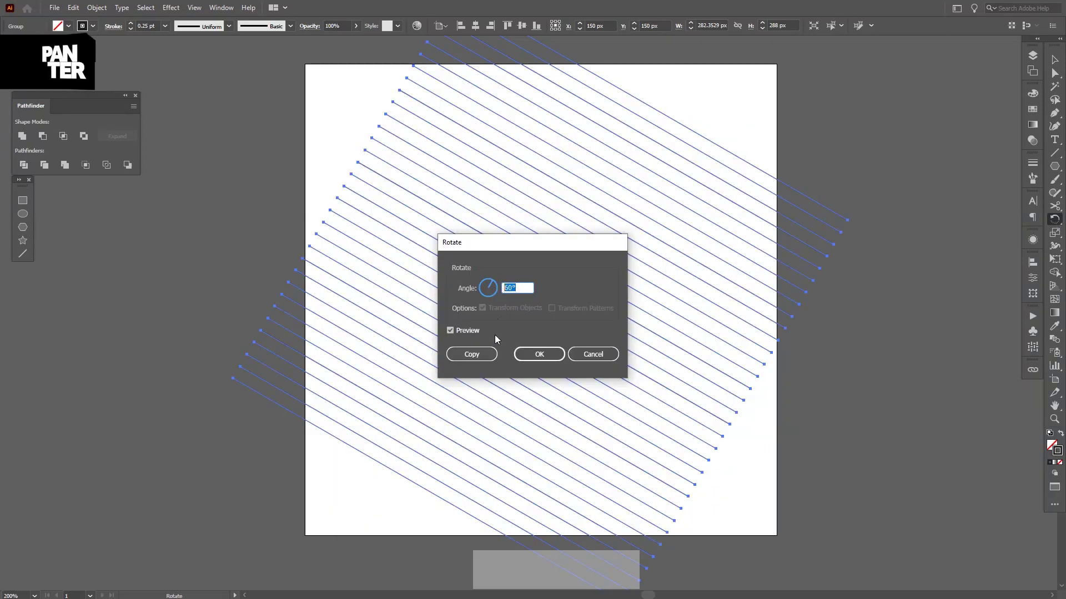
{"action": "left_click", "coordinate": [471, 354]}
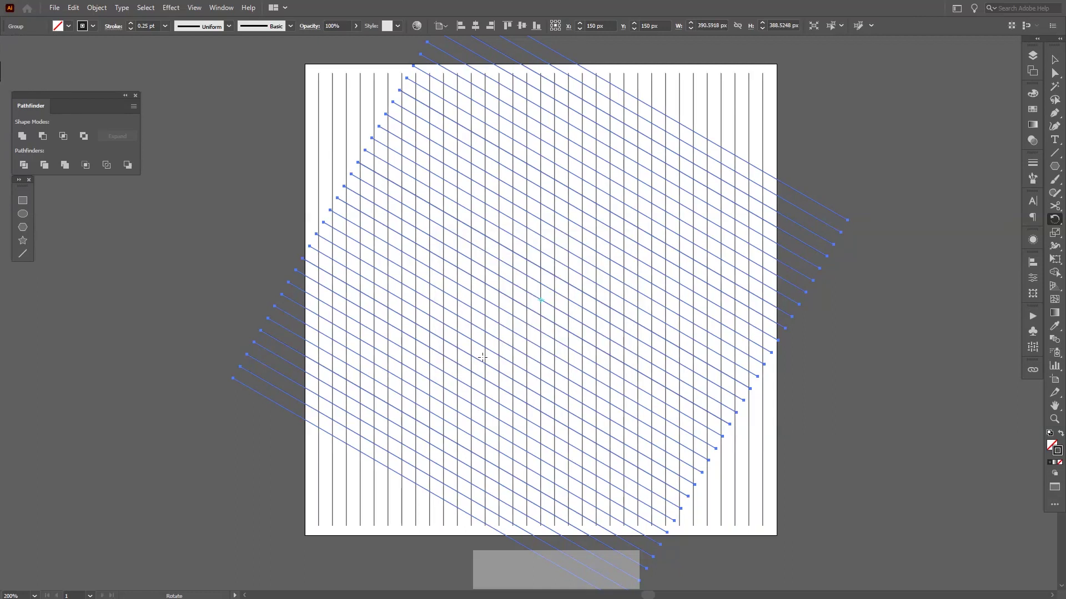
{"action": "double_click", "coordinate": [1057, 221]}
{"action": "left_click", "coordinate": [478, 355]}
{"action": "left_click", "coordinate": [1055, 60]}
{"action": "left_click", "coordinate": [900, 118]}
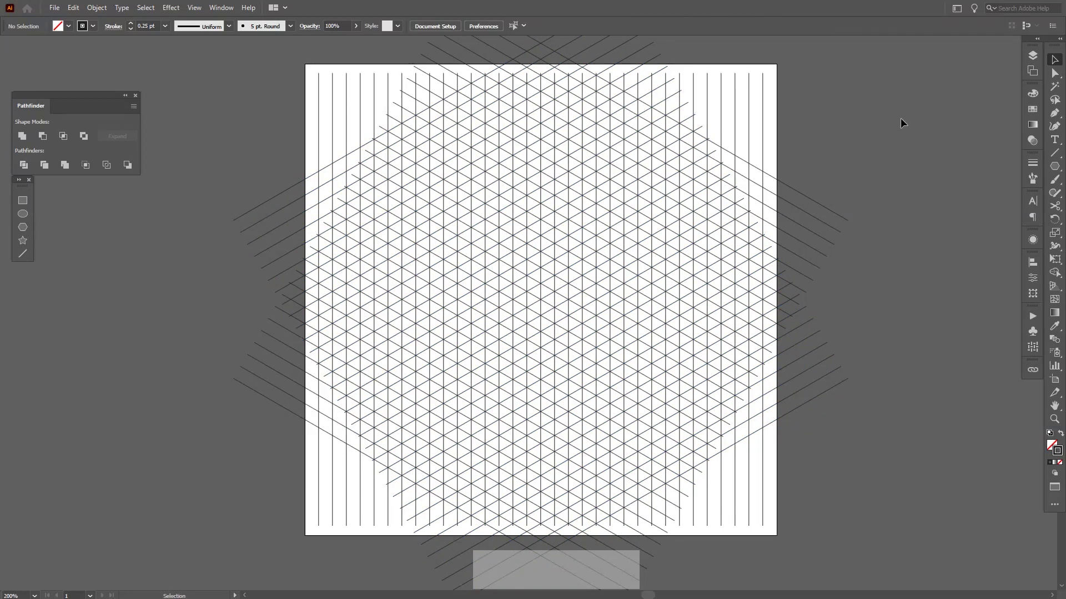
Group all three sets of crossing grid lines into a single grid
{"action": "right_click", "coordinate": [492, 292]}
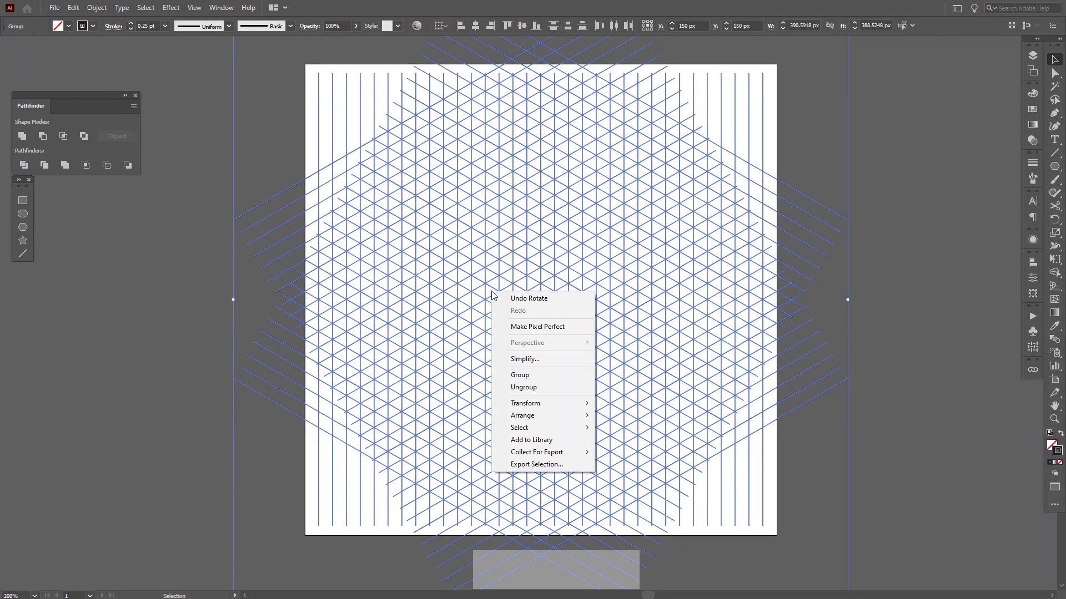
{"action": "left_click", "coordinate": [534, 377]}
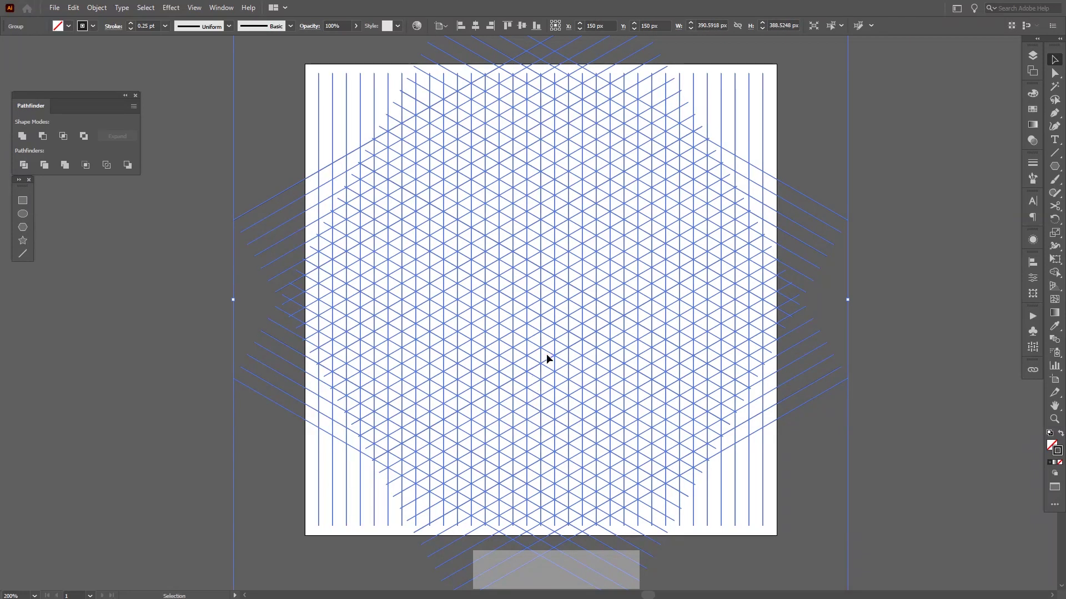
{"action": "scroll", "coordinate": [585, 233], "scroll_direction": "up", "scroll_amount": 2}
{"action": "key", "text": "space"}
{"action": "left_click_drag", "start_coordinate": [585, 242], "coordinate": [588, 264]}
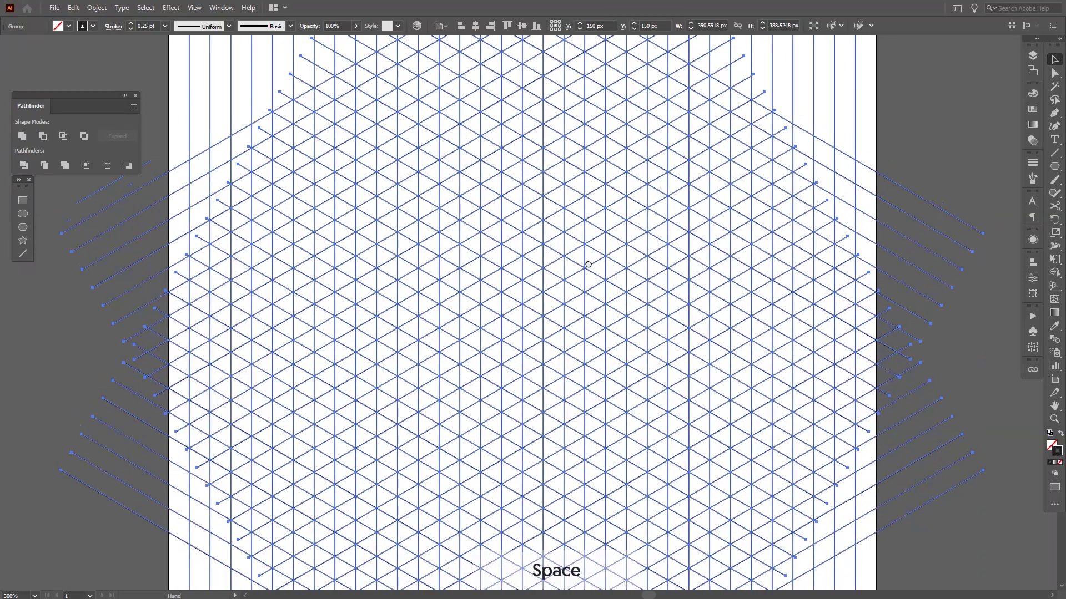
Zoom in on the grid centre and switch to the Shape Builder Tool (Shift+M)
{"action": "scroll", "coordinate": [511, 255], "scroll_direction": "up", "scroll_amount": 1}
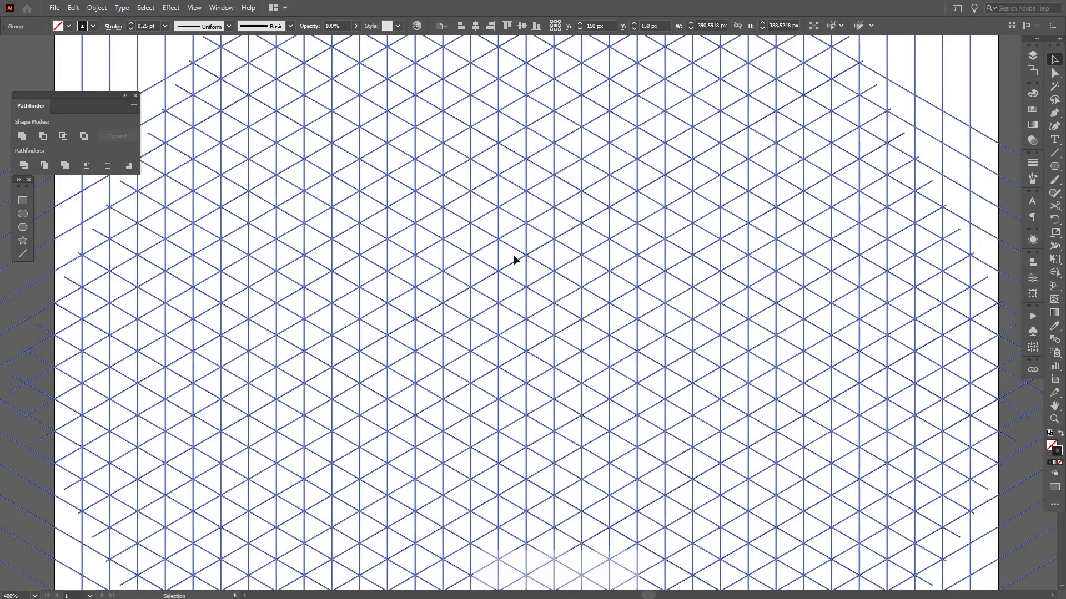
{"action": "key", "text": "space"}
{"action": "key", "text": "shift"}
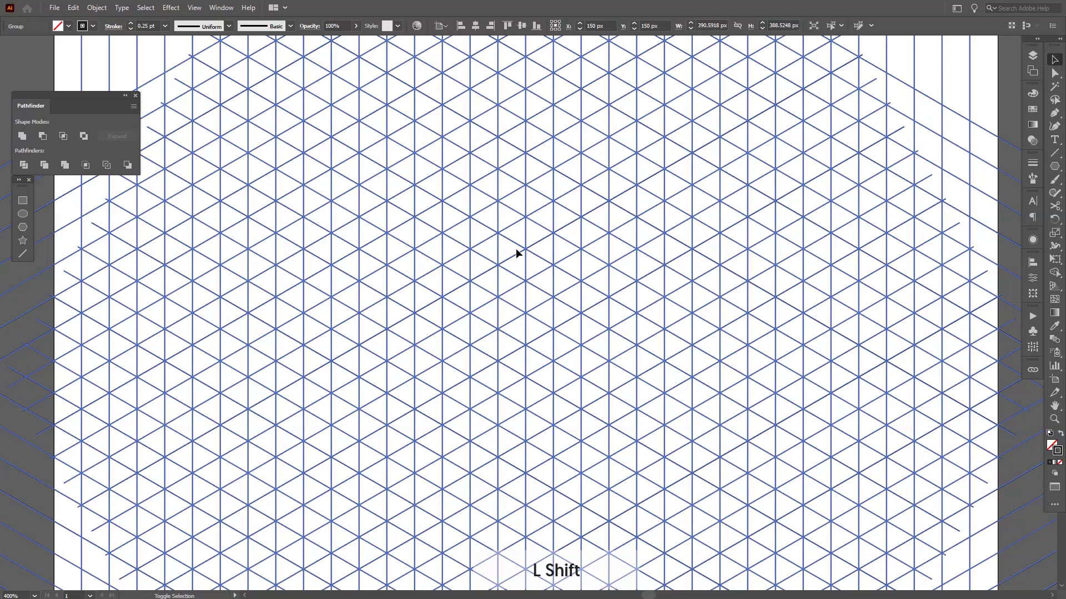
{"action": "key", "text": "shift+m"}
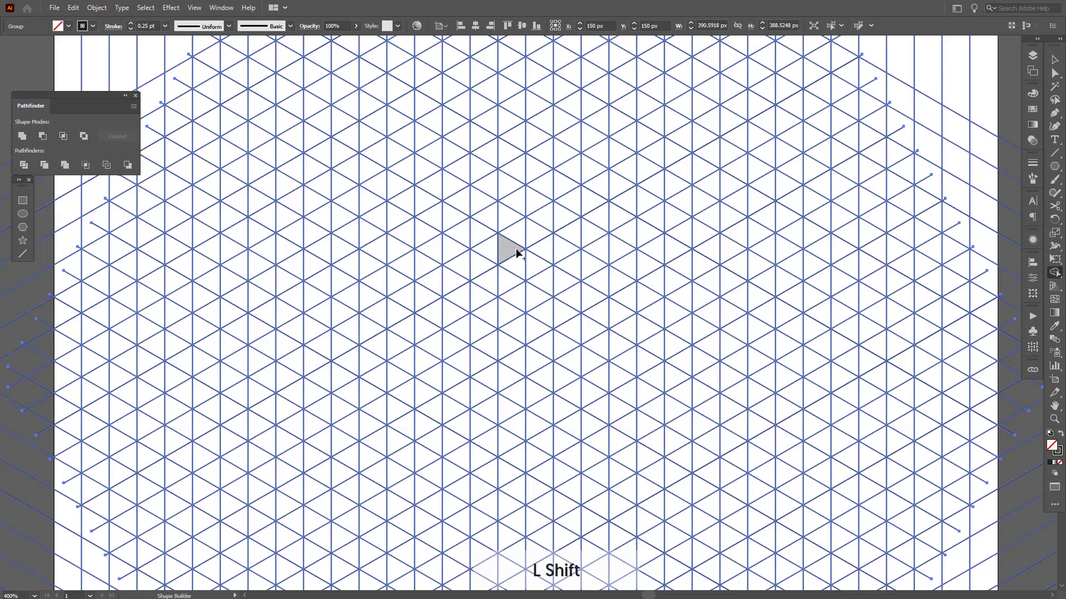
{"action": "right_click", "coordinate": [1058, 274]}
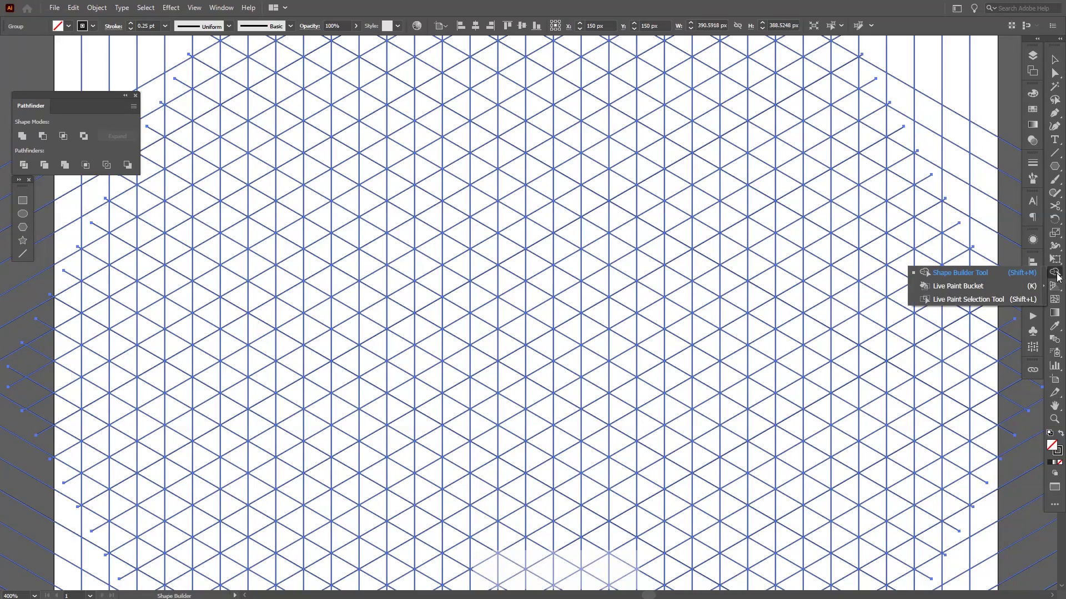
{"action": "left_click", "coordinate": [991, 274]}
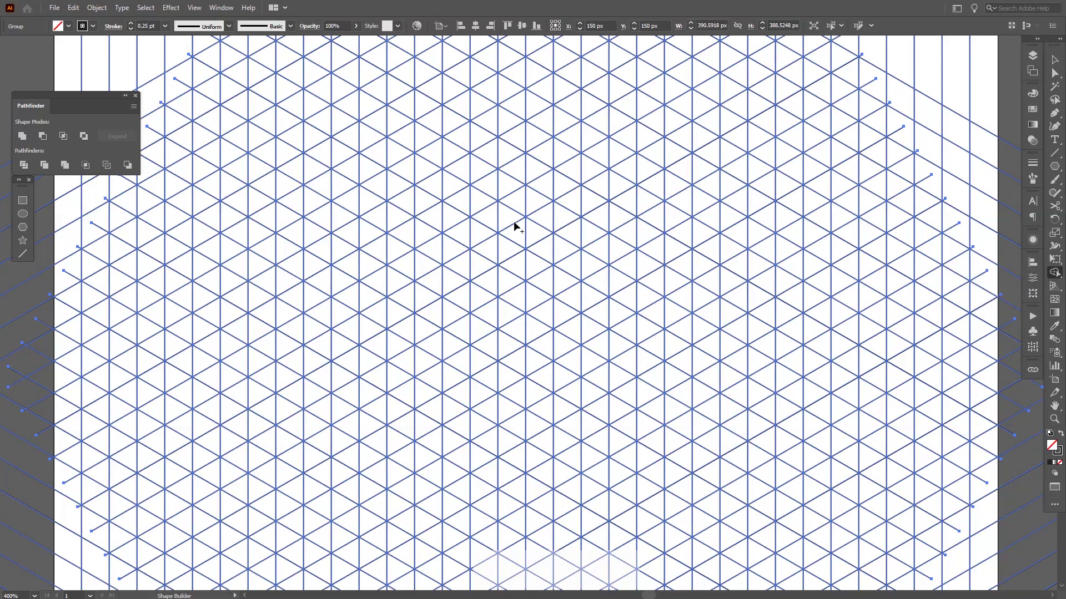
Merge adjacent grid triangles near the centre into an arch shape
{"action": "left_click", "coordinate": [496, 219]}
{"action": "mouse_move", "coordinate": [487, 226]}
{"action": "left_mouse_down"}
{"action": "mouse_move", "coordinate": [456, 245]}
{"action": "mouse_move", "coordinate": [453, 316]}
{"action": "left_mouse_up"}
{"action": "mouse_move", "coordinate": [495, 223]}
{"action": "left_mouse_down"}
{"action": "mouse_move", "coordinate": [537, 245]}
{"action": "mouse_move", "coordinate": [540, 314]}
{"action": "left_mouse_up"}
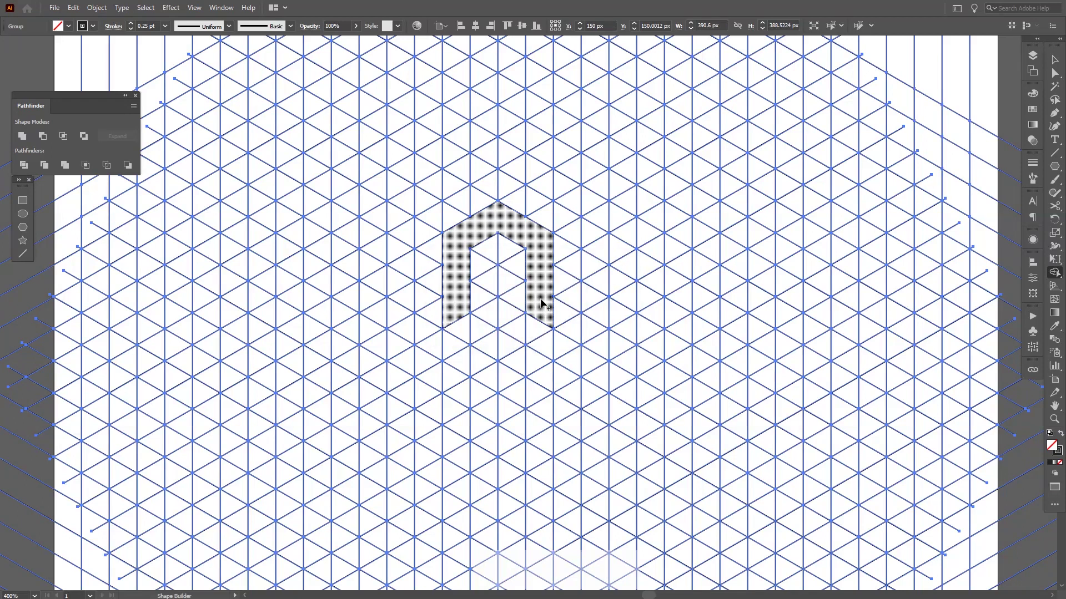
{"action": "key", "text": "space"}
{"action": "left_click_drag", "start_coordinate": [514, 352], "coordinate": [582, 294]}
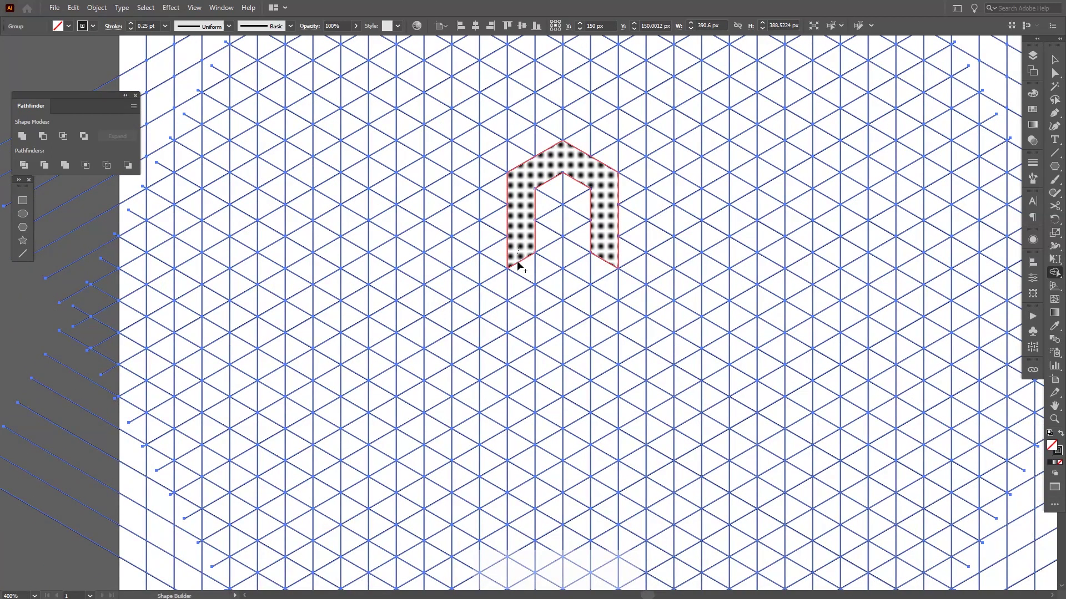
Extend the merged shape down-left, down-right and to the right into three arms
{"action": "left_click_drag", "start_coordinate": [601, 251], "coordinate": [602, 294]}
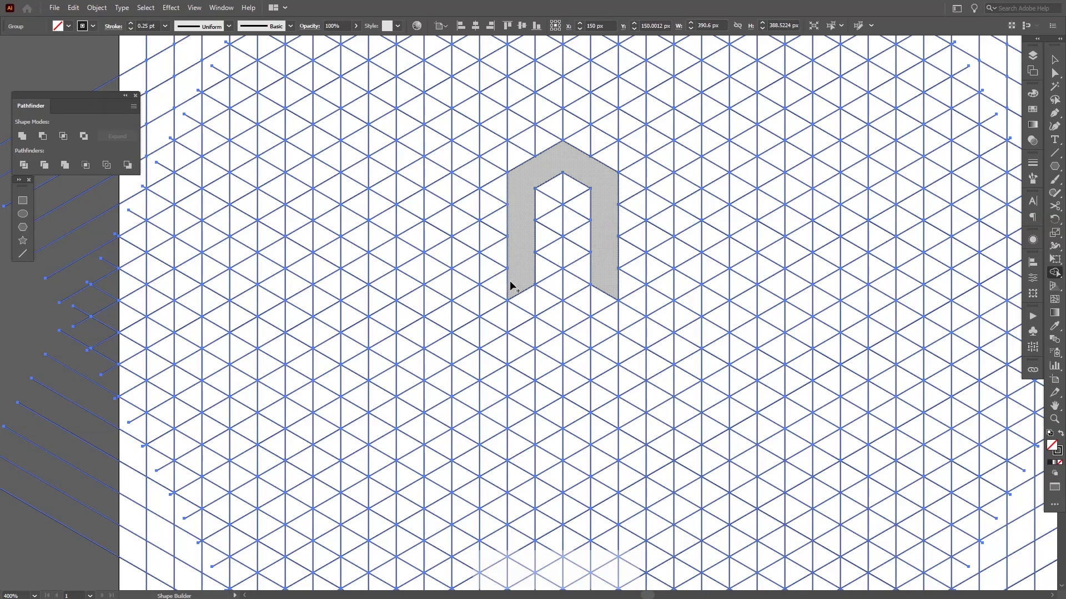
{"action": "mouse_move", "coordinate": [512, 286]}
{"action": "left_mouse_down"}
{"action": "mouse_move", "coordinate": [443, 317]}
{"action": "mouse_move", "coordinate": [435, 369]}
{"action": "mouse_move", "coordinate": [487, 396]}
{"action": "mouse_move", "coordinate": [508, 384]}
{"action": "left_mouse_up"}
{"action": "left_click_drag", "start_coordinate": [577, 358], "coordinate": [637, 397]}
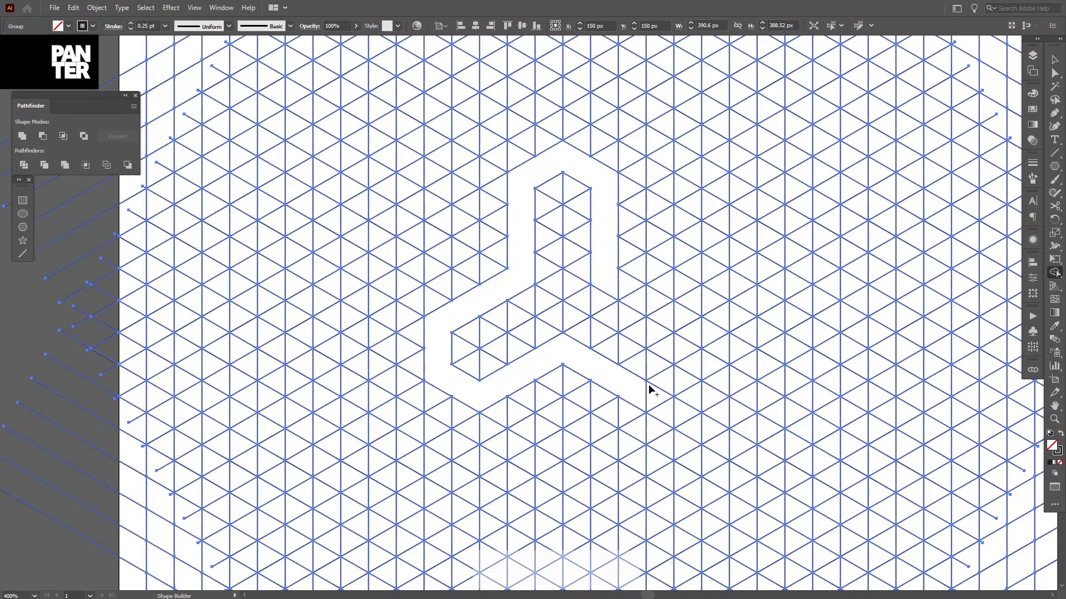
{"action": "mouse_move", "coordinate": [641, 395]}
{"action": "left_mouse_down"}
{"action": "mouse_move", "coordinate": [688, 370]}
{"action": "mouse_move", "coordinate": [684, 321]}
{"action": "mouse_move", "coordinate": [609, 278]}
{"action": "mouse_move", "coordinate": [618, 279]}
{"action": "left_mouse_up"}
Ungroup the grid group into separate paths
{"action": "key", "text": "v"}
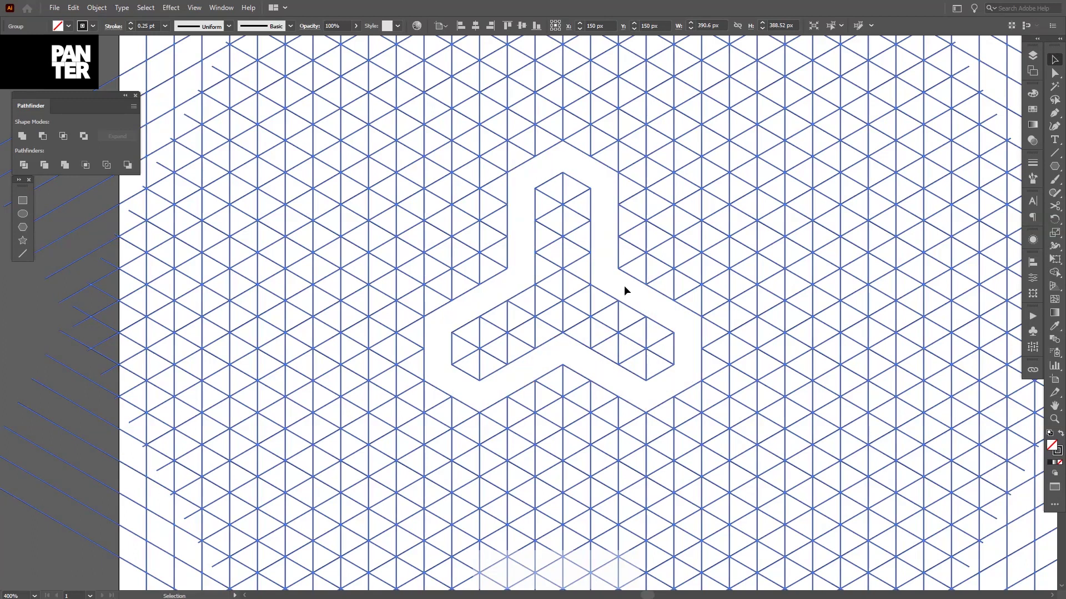
{"action": "left_click", "coordinate": [624, 286]}
{"action": "scroll", "coordinate": [624, 285], "scroll_direction": "down", "scroll_amount": 3}
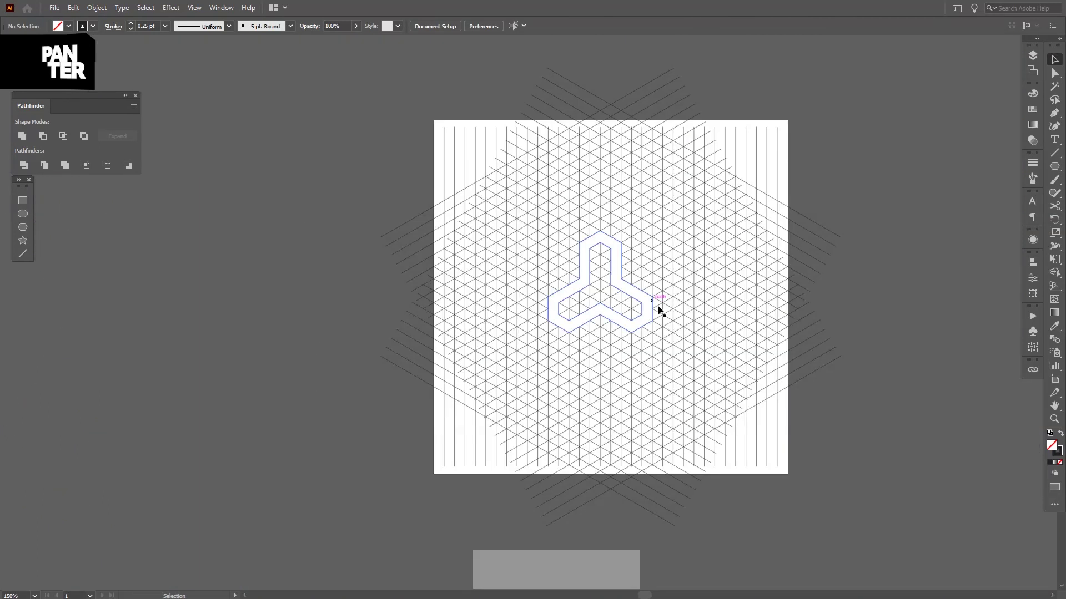
{"action": "scroll", "coordinate": [598, 269], "scroll_direction": "up", "scroll_amount": 3}
{"action": "left_click_drag", "start_coordinate": [619, 321], "coordinate": [611, 302]}
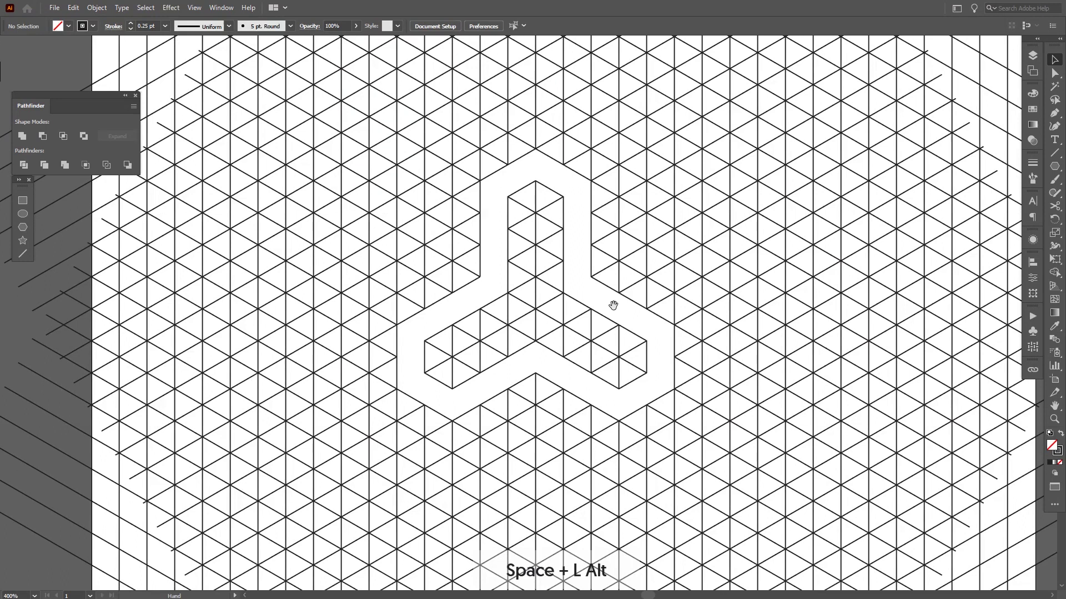
{"action": "scroll", "coordinate": [616, 294], "scroll_direction": "up", "scroll_amount": 2}
{"action": "left_click", "coordinate": [618, 288]}
{"action": "right_click", "coordinate": [618, 288]}
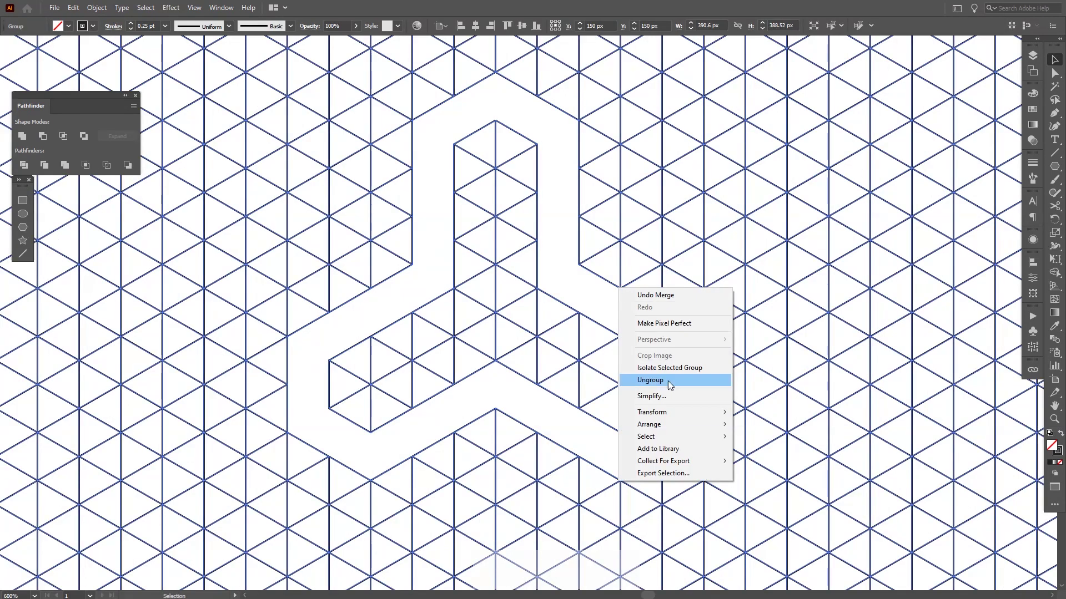
{"action": "right_click", "coordinate": [634, 323]}
{"action": "left_click", "coordinate": [666, 417]}
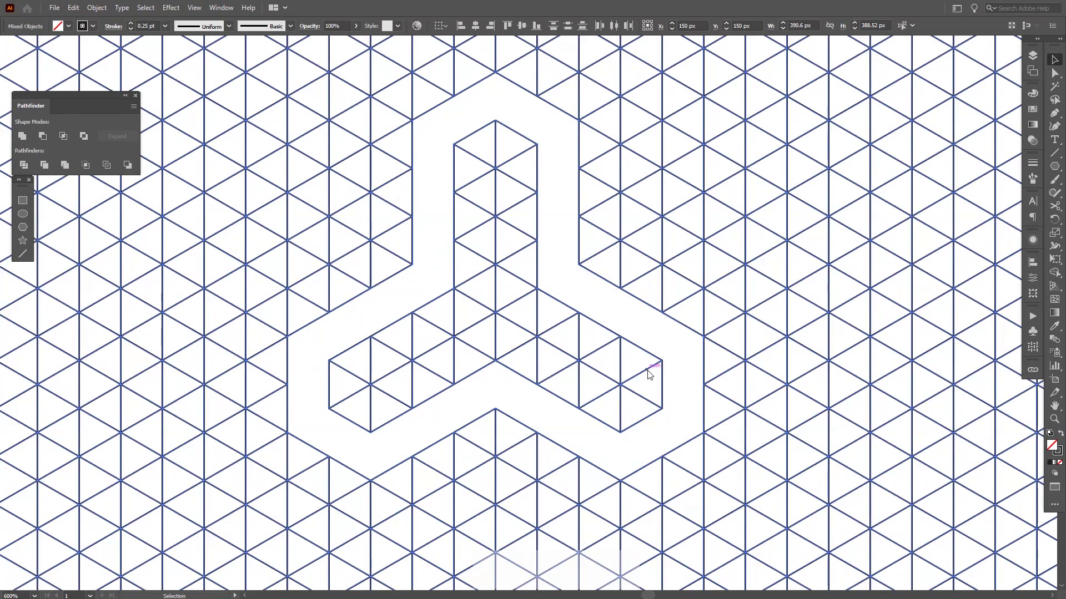
Select the three-armed compound path and centre it in the view
{"action": "right_click", "coordinate": [647, 368]}
{"action": "left_click", "coordinate": [652, 348]}
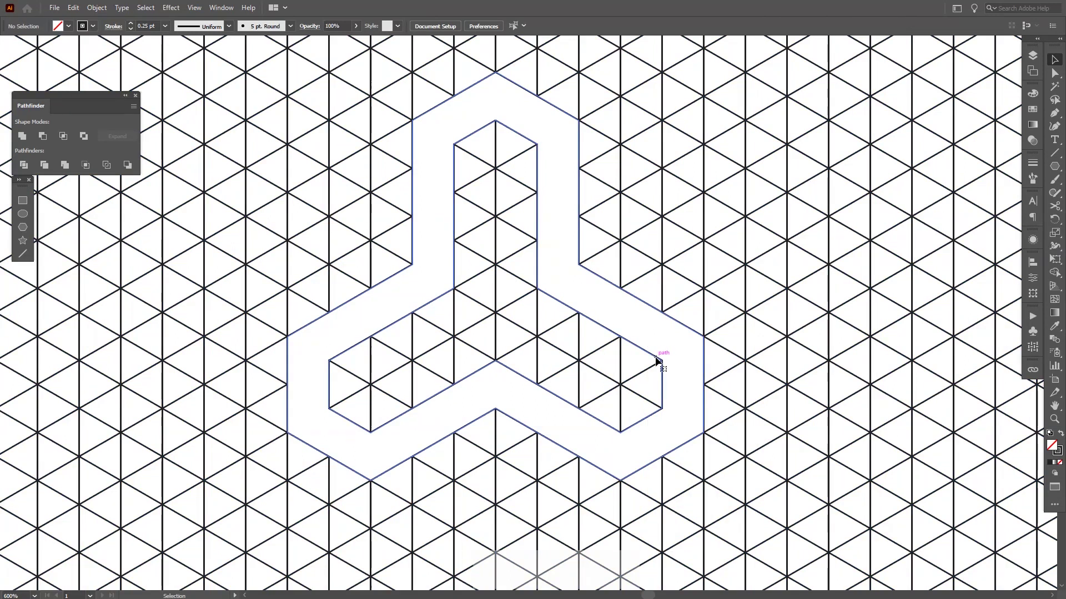
{"action": "left_click", "coordinate": [656, 358]}
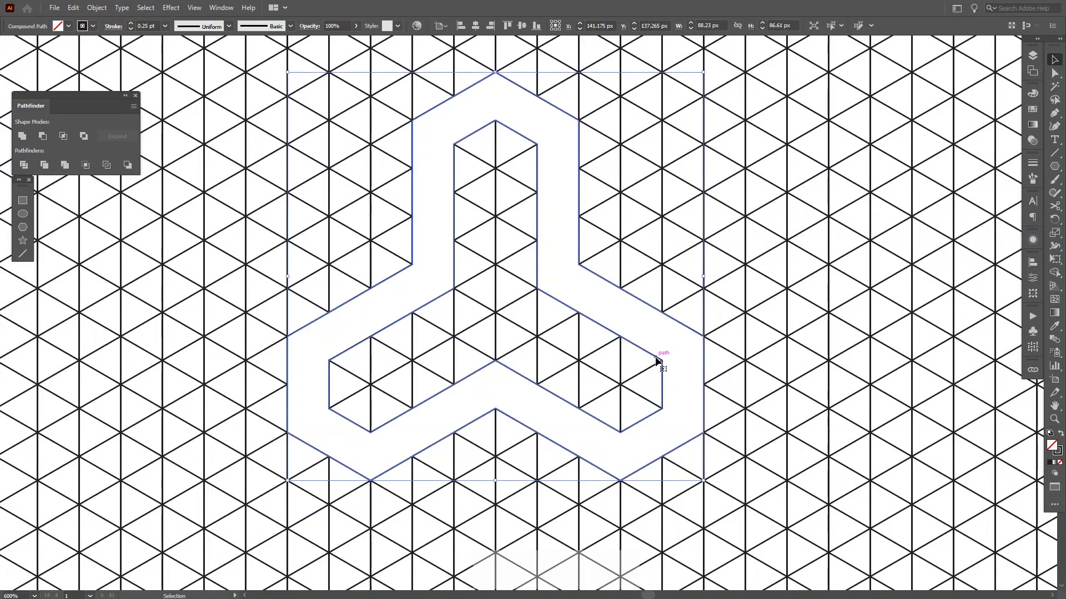
{"action": "scroll", "coordinate": [657, 359], "scroll_direction": "down", "scroll_amount": 4}
{"action": "left_click_drag", "start_coordinate": [659, 361], "coordinate": [559, 336]}
{"action": "scroll", "coordinate": [558, 334], "scroll_direction": "down", "scroll_amount": 1}
{"action": "scroll", "coordinate": [559, 334], "scroll_direction": "up", "scroll_amount": 1}
{"action": "scroll", "coordinate": [558, 334], "scroll_direction": "down", "scroll_amount": 1}
{"action": "scroll", "coordinate": [559, 334], "scroll_direction": "up", "scroll_amount": 1}
{"action": "left_click_drag", "start_coordinate": [558, 334], "coordinate": [605, 334]}
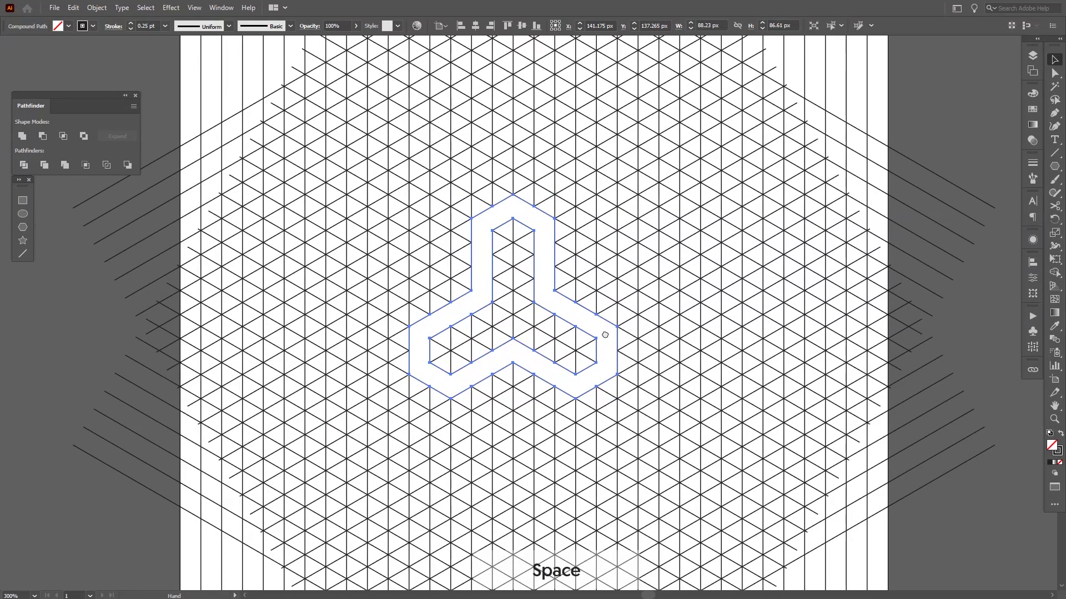
Lock the three-armed compound path in the Layers panel
{"action": "left_click", "coordinate": [1032, 55]}
{"action": "left_click", "coordinate": [923, 67]}
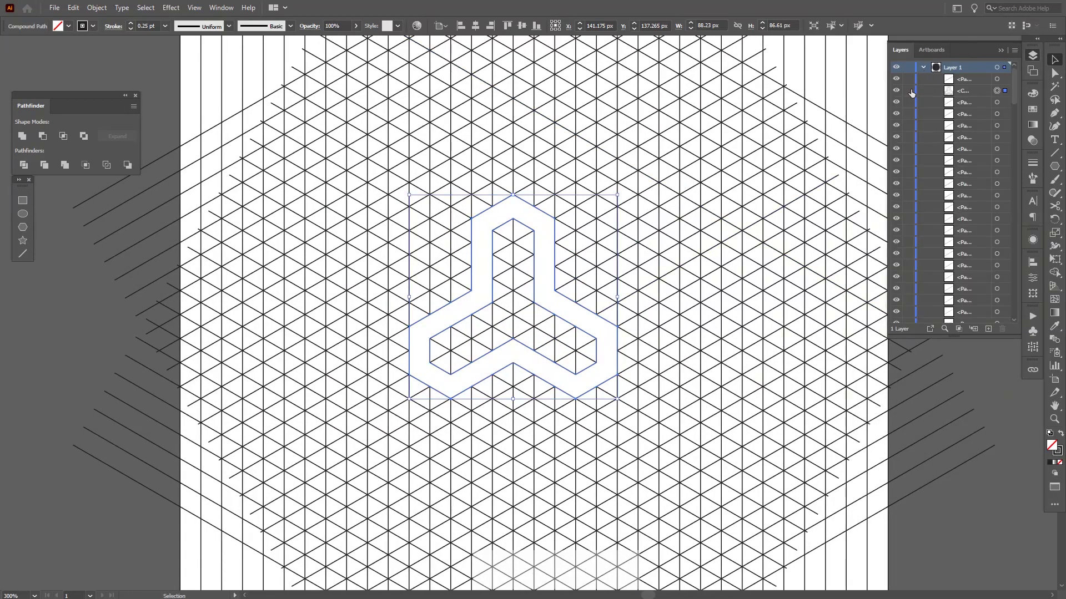
{"action": "left_click", "coordinate": [771, 135]}
Marquee-select all the loose grid lines across the artboard and delete them
{"action": "scroll", "coordinate": [771, 135], "scroll_direction": "down", "scroll_amount": 1}
{"action": "key", "text": "space"}
{"action": "left_click_drag", "start_coordinate": [771, 134], "coordinate": [731, 155]}
{"action": "left_click_drag", "start_coordinate": [830, 72], "coordinate": [248, 471]}
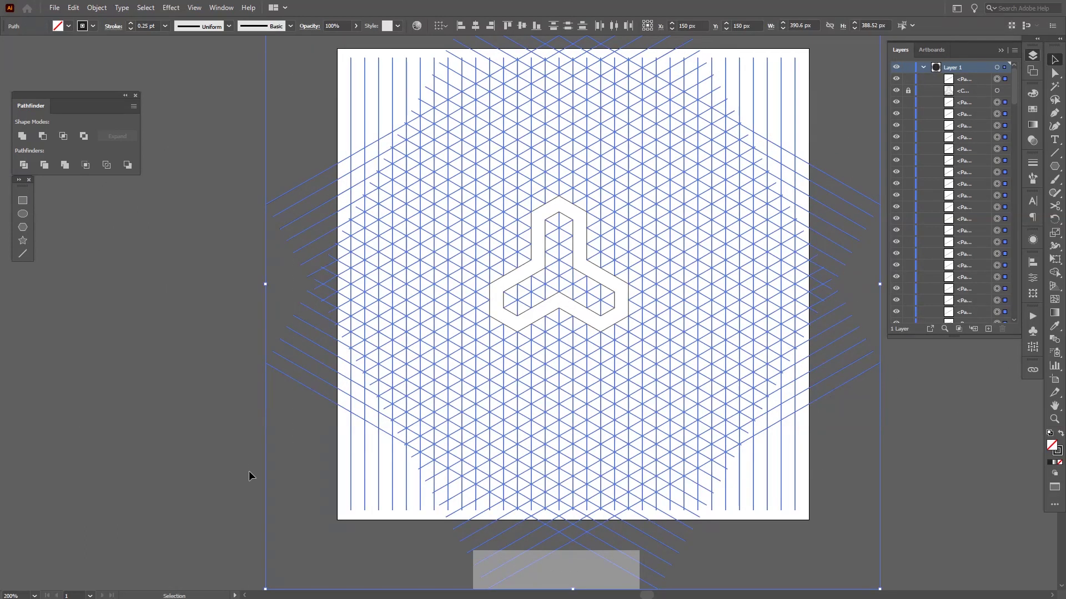
{"action": "key", "text": "Delete"}
{"action": "scroll", "coordinate": [624, 258], "scroll_direction": "up", "scroll_amount": 1}
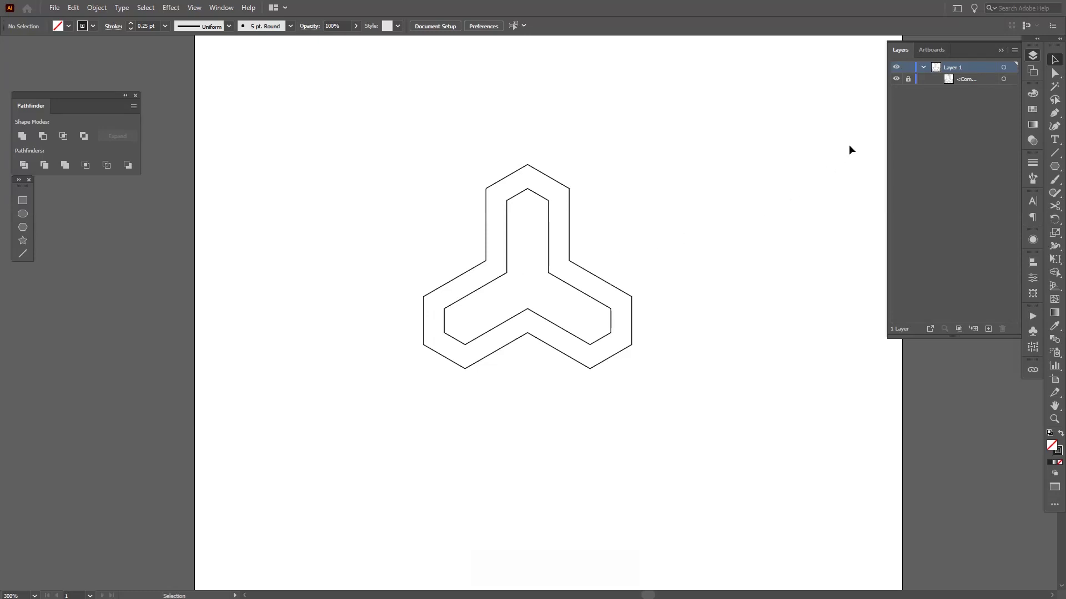
Select the three-armed outline and set its stroke weight to 4 pt
{"action": "left_click", "coordinate": [1001, 51]}
{"action": "scroll", "coordinate": [697, 278], "scroll_direction": "up", "scroll_amount": 3}
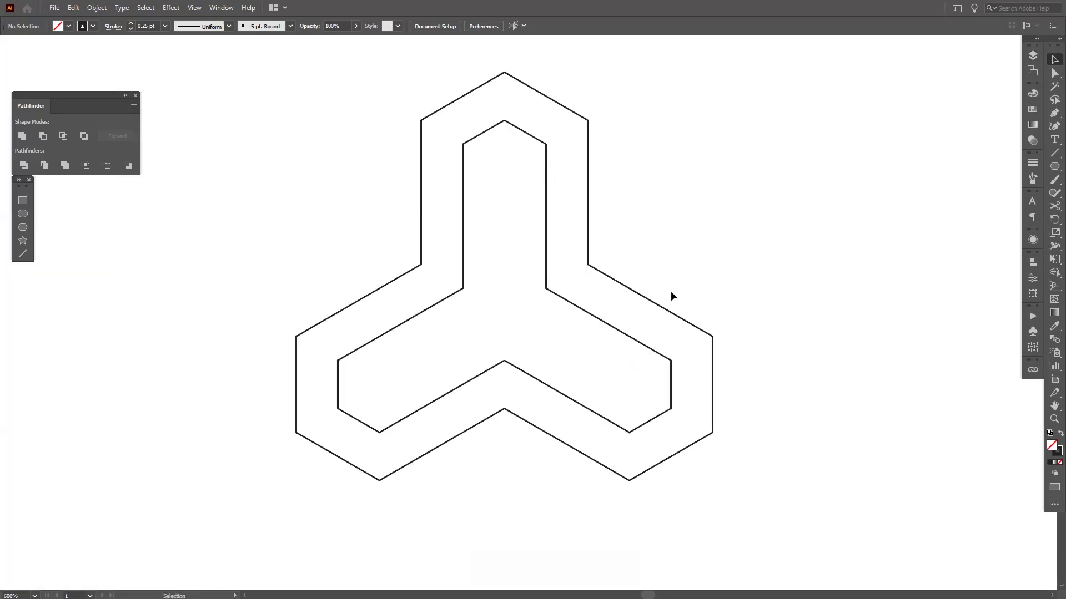
{"action": "left_click_drag", "start_coordinate": [715, 233], "coordinate": [446, 467]}
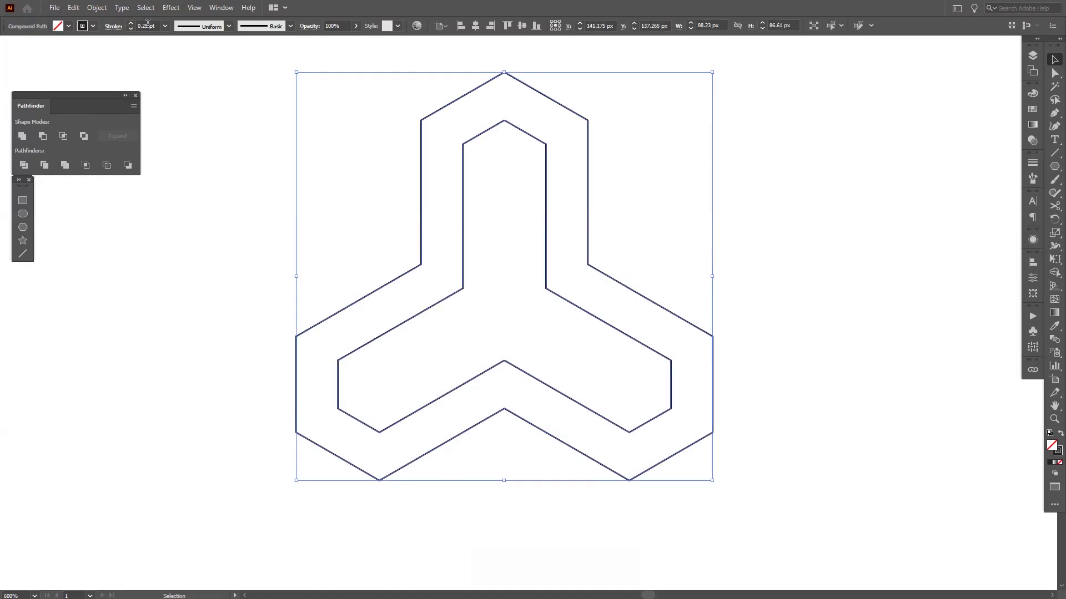
{"action": "key", "text": "Up"}
{"action": "key", "text": "Up"}
{"action": "key", "text": "Up"}
{"action": "key", "text": "Up"}
{"action": "key", "text": "Up"}
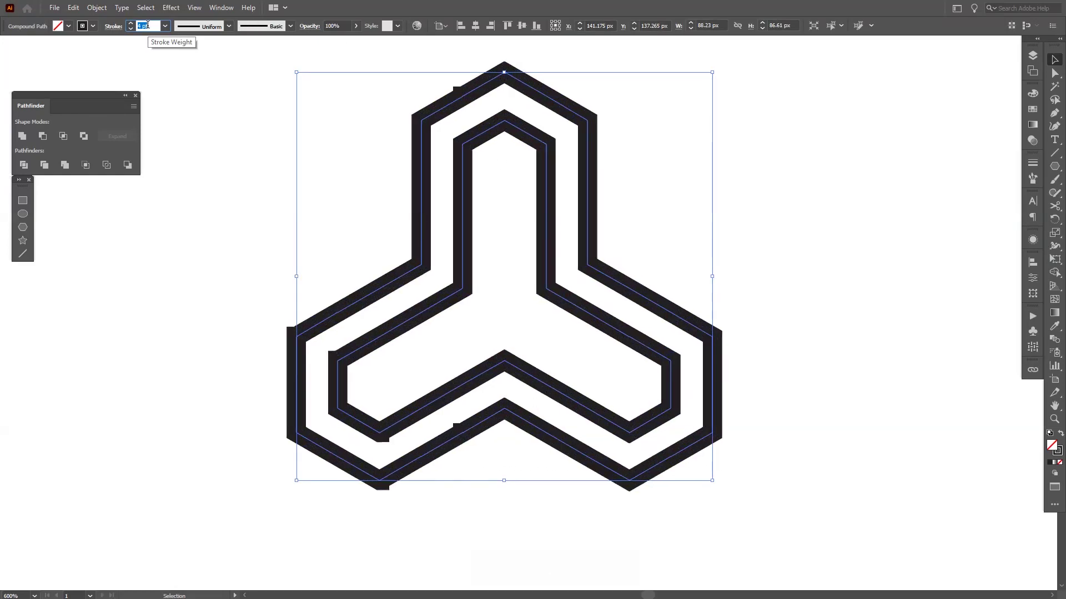
{"action": "key", "text": "Up"}
{"action": "key", "text": "Up"}
{"action": "key", "text": "Down"}
{"action": "key", "text": "Down"}
{"action": "key", "text": "Down"}
{"action": "key", "text": "space"}
{"action": "left_click_drag", "start_coordinate": [506, 462], "coordinate": [541, 402]}
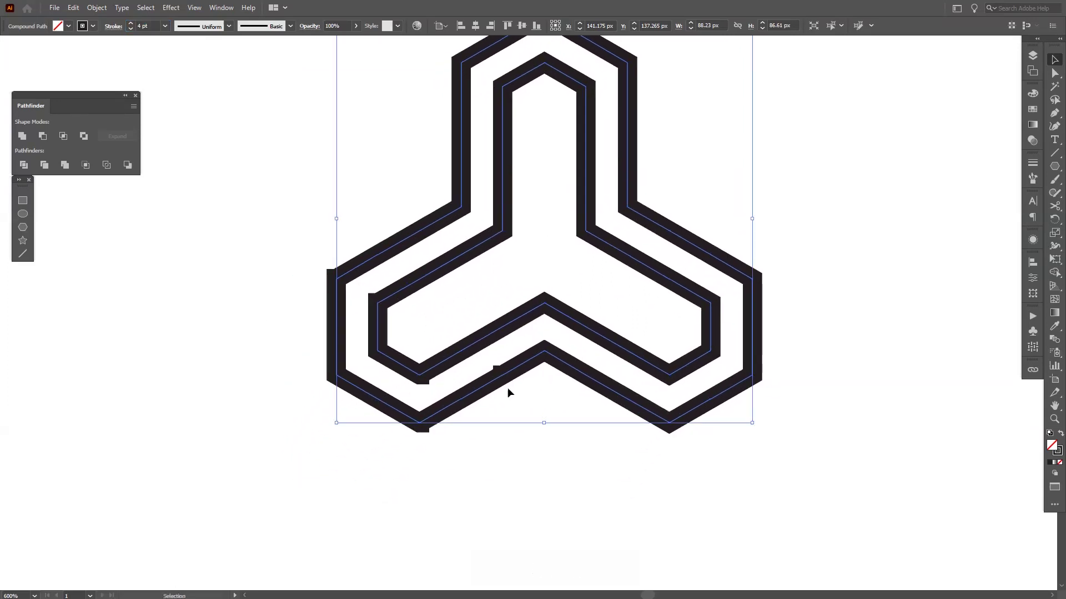
{"action": "scroll", "coordinate": [482, 374], "scroll_direction": "up", "scroll_amount": 1}
{"action": "key", "text": "space"}
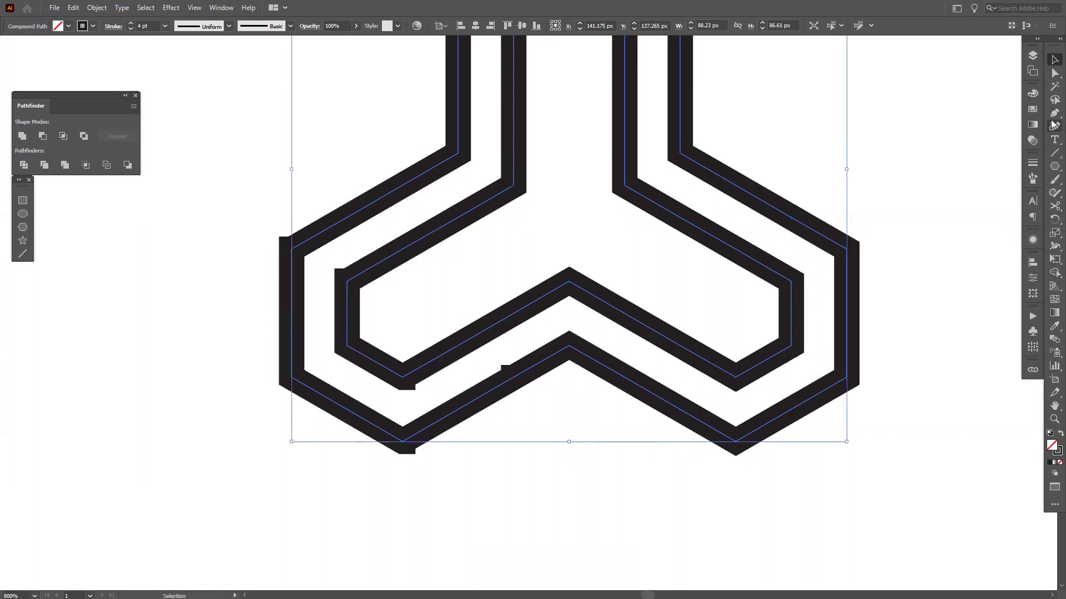
{"action": "left_click", "coordinate": [1054, 114]}
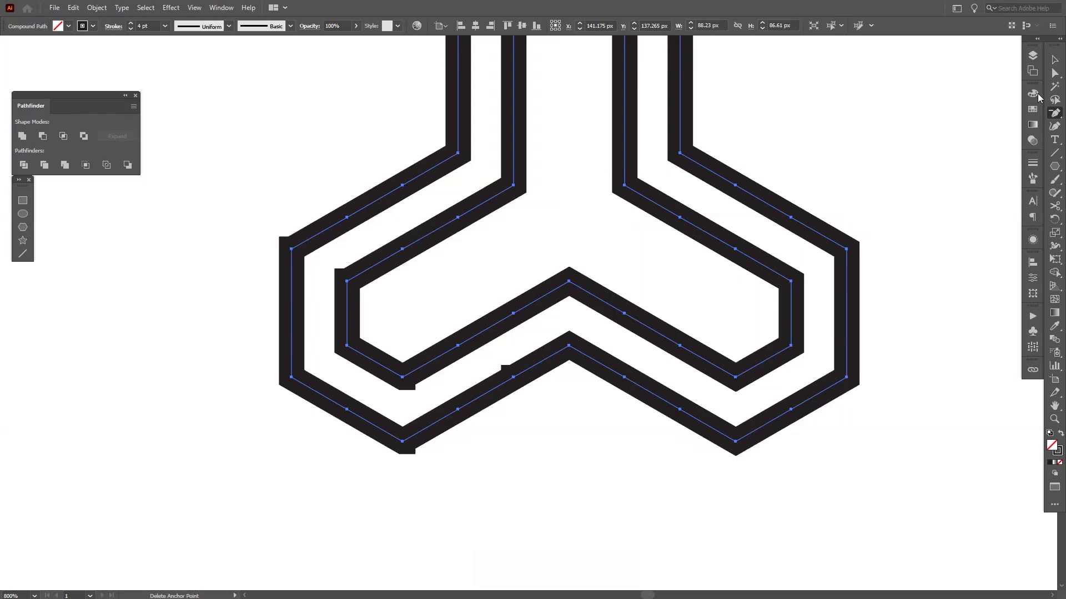
With the Delete Anchor Point tool, remove redundant anchors along the inner trefoil path
{"action": "left_click", "coordinate": [1055, 115]}
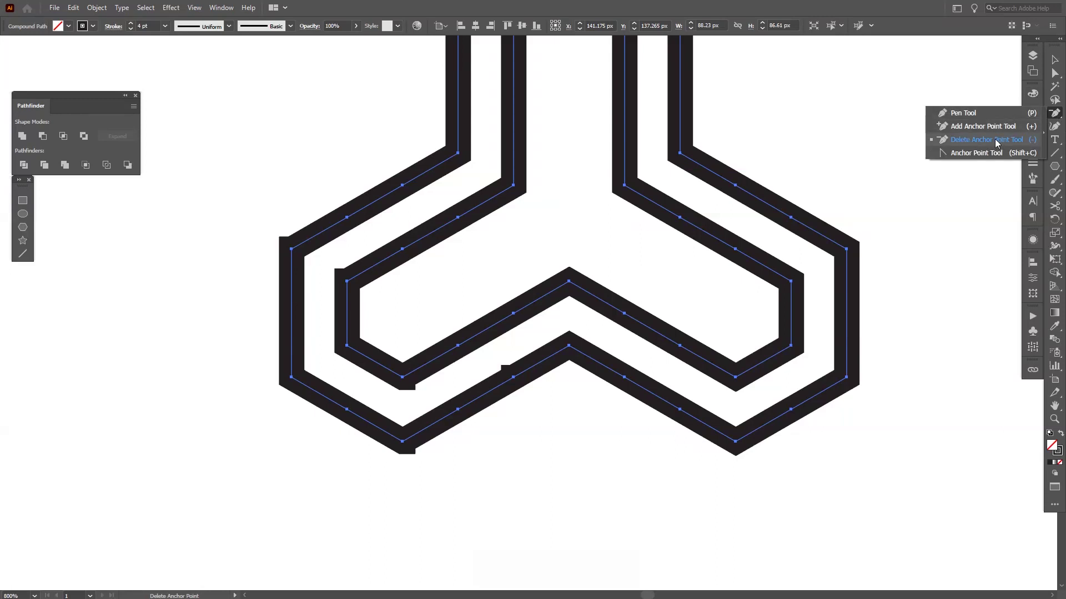
{"action": "left_click", "coordinate": [1020, 143]}
{"action": "scroll", "coordinate": [416, 384], "scroll_direction": "up", "scroll_amount": 4}
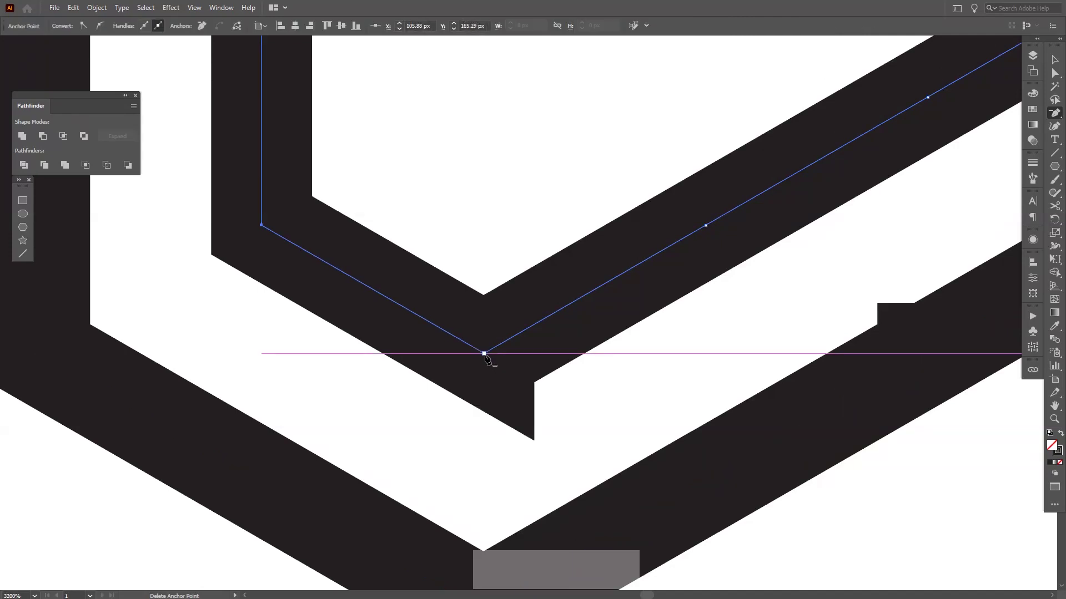
{"action": "left_click_drag", "start_coordinate": [676, 210], "coordinate": [609, 344]}
{"action": "left_click", "coordinate": [574, 336]}
{"action": "left_click_drag", "start_coordinate": [697, 269], "coordinate": [409, 383]}
{"action": "left_click", "coordinate": [509, 322]}
{"action": "left_click", "coordinate": [510, 326]}
{"action": "left_click_drag", "start_coordinate": [785, 323], "coordinate": [471, 309]}
{"action": "left_click", "coordinate": [528, 304]}
{"action": "left_click", "coordinate": [746, 435]}
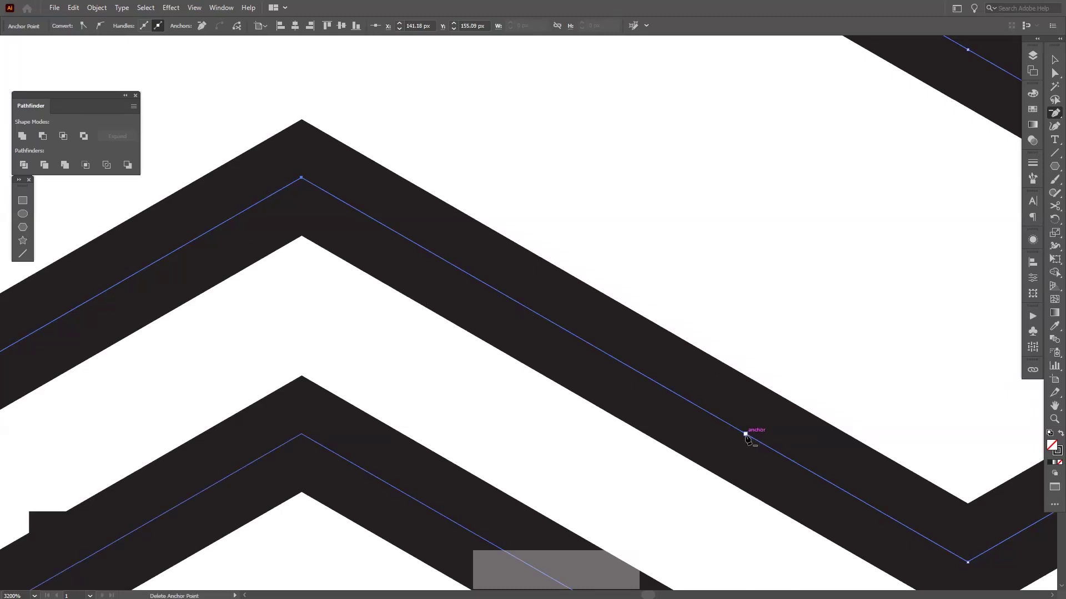
Delete the extra middle anchors on the long diagonal segments and tidy the corner join
{"action": "left_click_drag", "start_coordinate": [842, 422], "coordinate": [357, 397]}
{"action": "left_click_drag", "start_coordinate": [722, 201], "coordinate": [851, 502]}
{"action": "left_click", "coordinate": [621, 326]}
{"action": "left_click", "coordinate": [400, 198]}
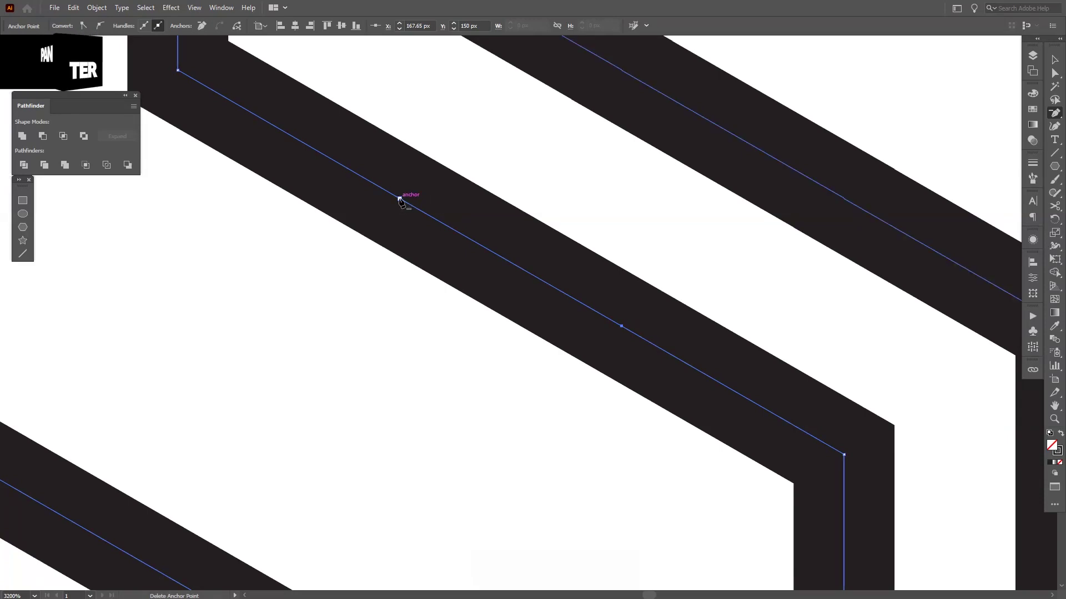
{"action": "left_click", "coordinate": [621, 326]}
{"action": "left_click_drag", "start_coordinate": [299, 100], "coordinate": [692, 407]}
{"action": "scroll", "coordinate": [692, 406], "scroll_direction": "down", "scroll_amount": 2}
{"action": "left_click_drag", "start_coordinate": [633, 261], "coordinate": [647, 414]}
{"action": "left_click_drag", "start_coordinate": [515, 434], "coordinate": [622, 185]}
{"action": "scroll", "coordinate": [326, 394], "scroll_direction": "up", "scroll_amount": 3}
{"action": "left_click", "coordinate": [597, 303]}
{"action": "left_click_drag", "start_coordinate": [294, 401], "coordinate": [662, 165]}
{"action": "left_click", "coordinate": [632, 258]}
{"action": "left_click_drag", "start_coordinate": [333, 409], "coordinate": [435, 304]}
{"action": "left_click", "coordinate": [401, 351]}
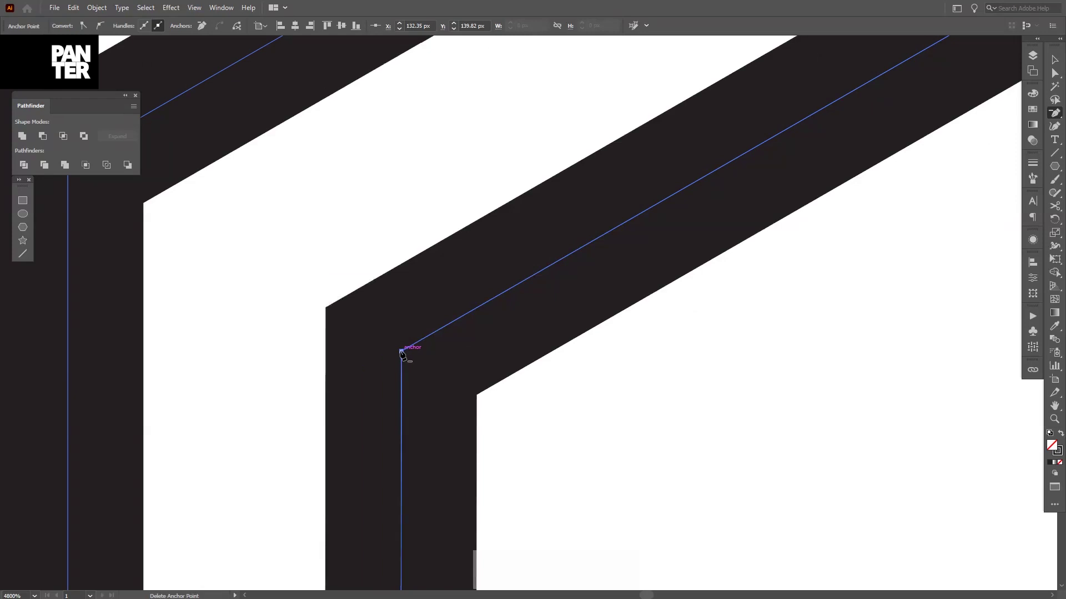
{"action": "scroll", "coordinate": [414, 381], "scroll_direction": "down", "scroll_amount": 3}
Select the outer outline compound path and remove the extra anchors around its bottom notch
{"action": "key", "text": "v"}
{"action": "left_click_drag", "start_coordinate": [516, 351], "coordinate": [474, 96]}
{"action": "scroll", "coordinate": [555, 350], "scroll_direction": "up", "scroll_amount": 1}
{"action": "left_click", "coordinate": [557, 356]}
{"action": "key", "text": "p"}
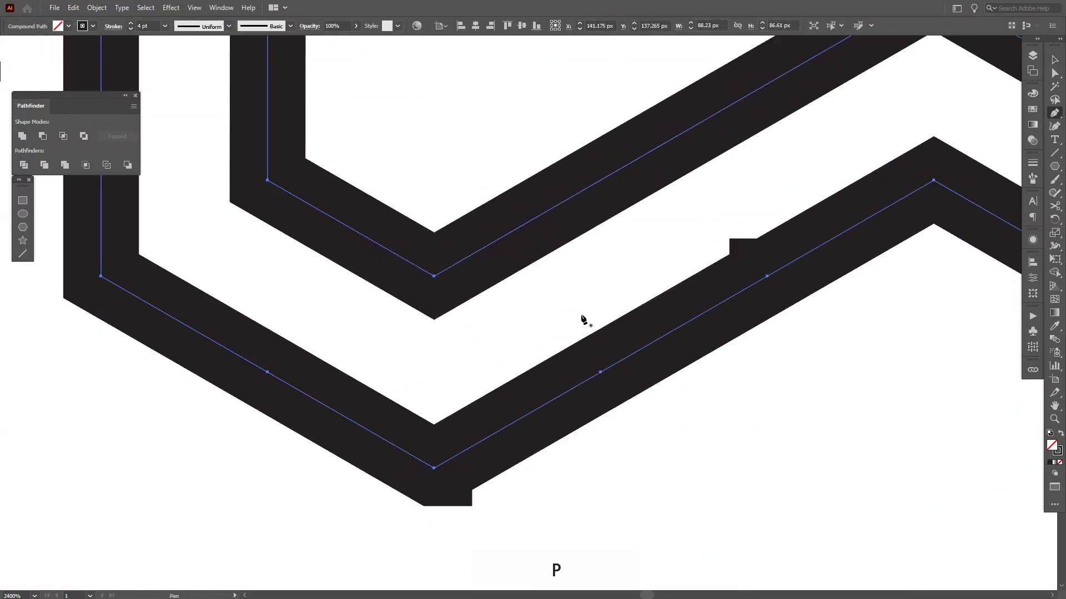
{"action": "left_click", "coordinate": [766, 276]}
{"action": "left_click", "coordinate": [767, 276]}
{"action": "left_click", "coordinate": [600, 373]}
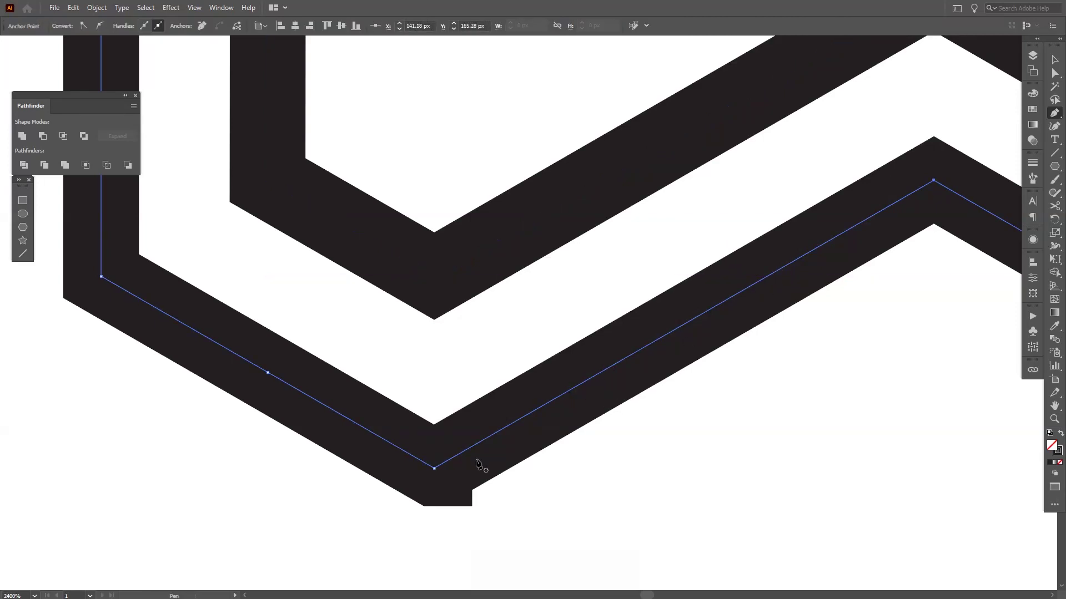
{"action": "left_click", "coordinate": [434, 468]}
{"action": "key", "text": "ctrl+z"}
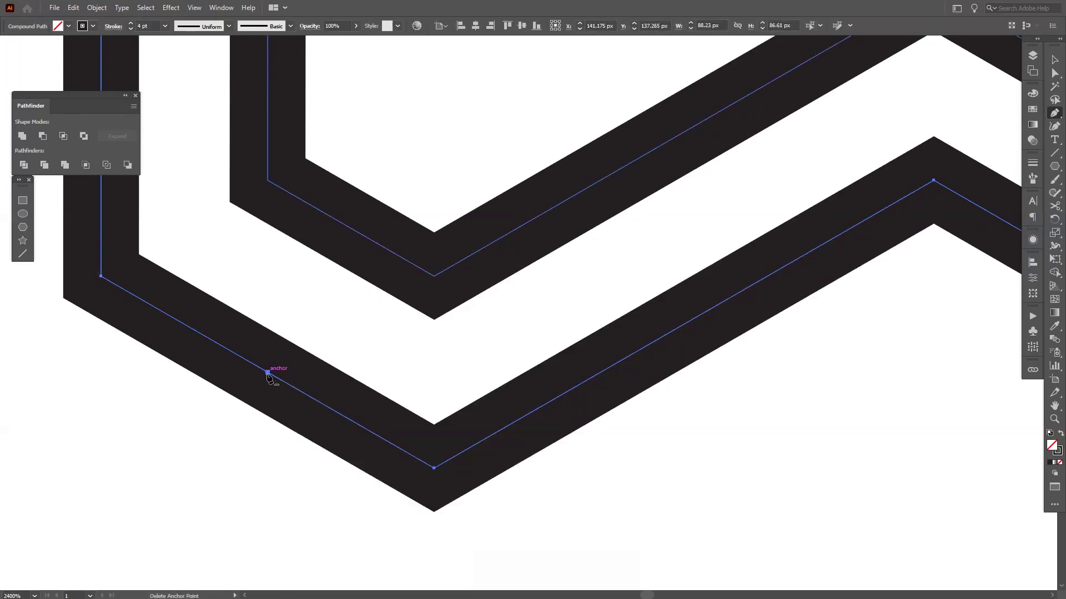
{"action": "left_click", "coordinate": [268, 373]}
Delete the extra anchors at the outer path's upper-left corner and diagonal edge
{"action": "left_click_drag", "start_coordinate": [137, 202], "coordinate": [364, 385]}
{"action": "left_click_drag", "start_coordinate": [432, 54], "coordinate": [343, 268]}
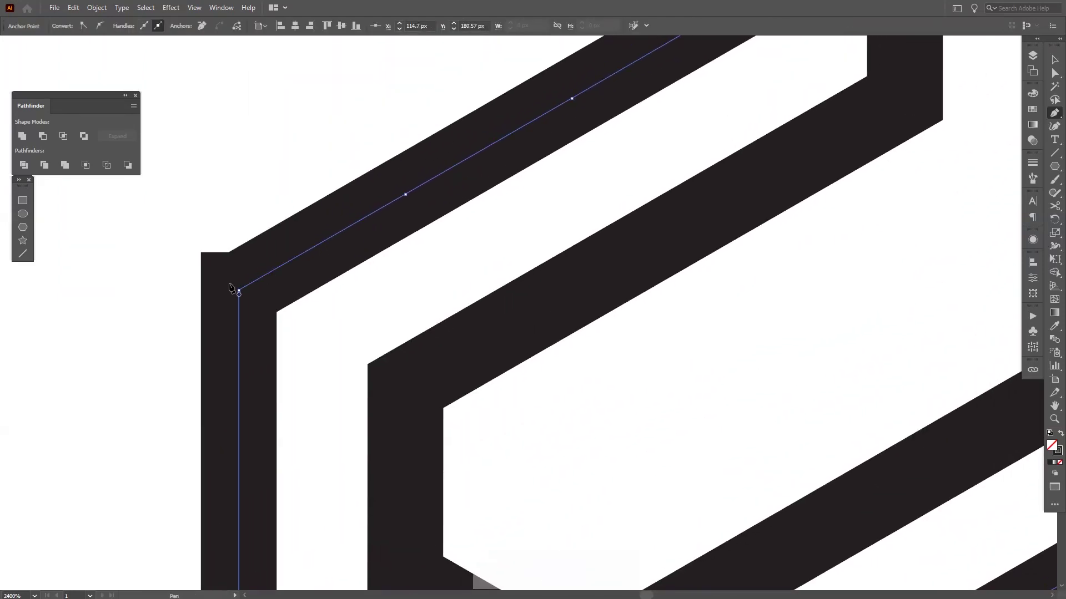
{"action": "left_click", "coordinate": [239, 291]}
{"action": "left_click_drag", "start_coordinate": [492, 164], "coordinate": [338, 259]}
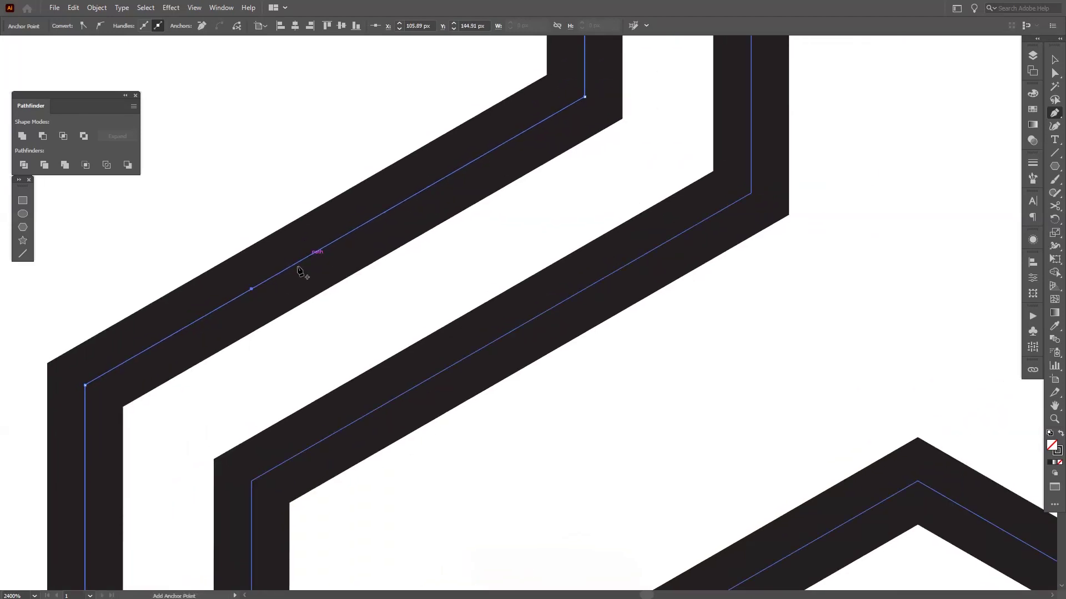
{"action": "left_click", "coordinate": [251, 289]}
{"action": "left_click_drag", "start_coordinate": [687, 60], "coordinate": [555, 371]}
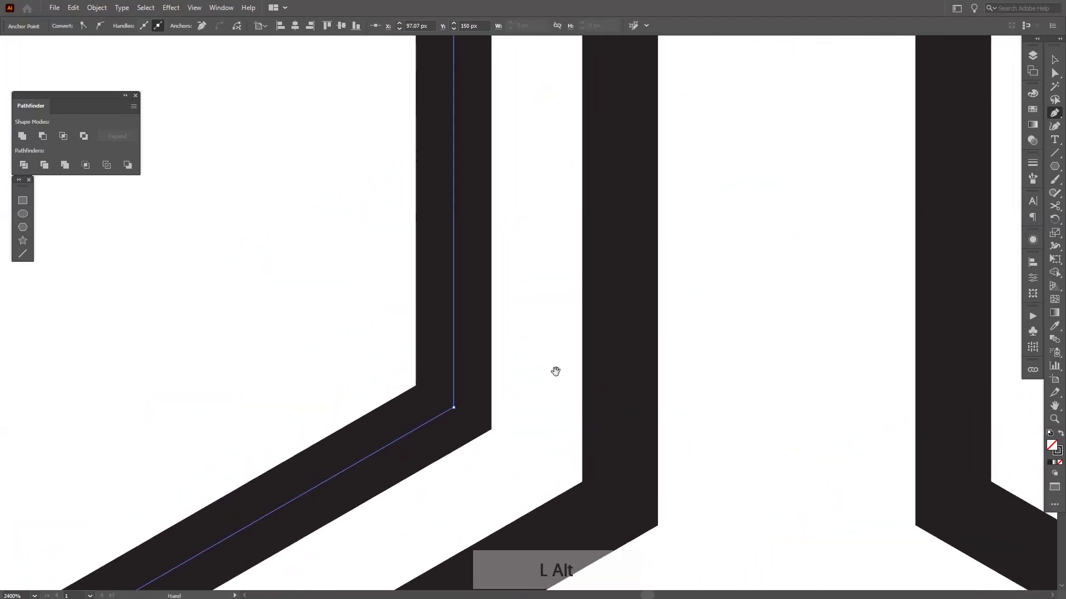
{"action": "scroll", "coordinate": [556, 372], "scroll_direction": "down", "scroll_amount": 2}
{"action": "left_click_drag", "start_coordinate": [749, 295], "coordinate": [616, 457]}
{"action": "scroll", "coordinate": [479, 233], "scroll_direction": "up", "scroll_amount": 2}
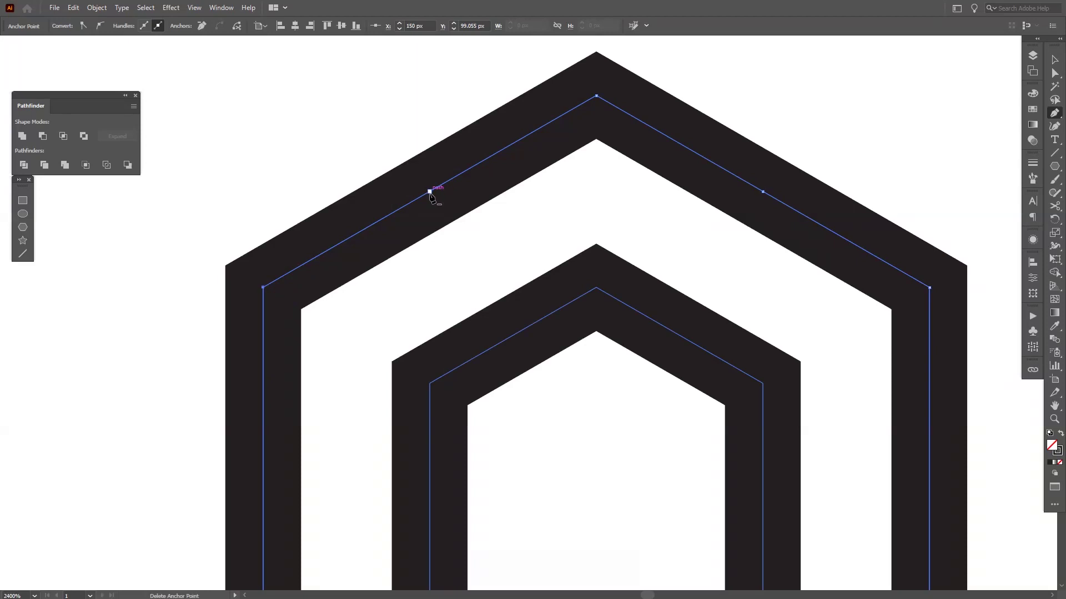
Remove the remaining redundant anchors on the inner and lower paths
{"action": "key", "text": "space"}
{"action": "left_click_drag", "start_coordinate": [773, 190], "coordinate": [519, 103]}
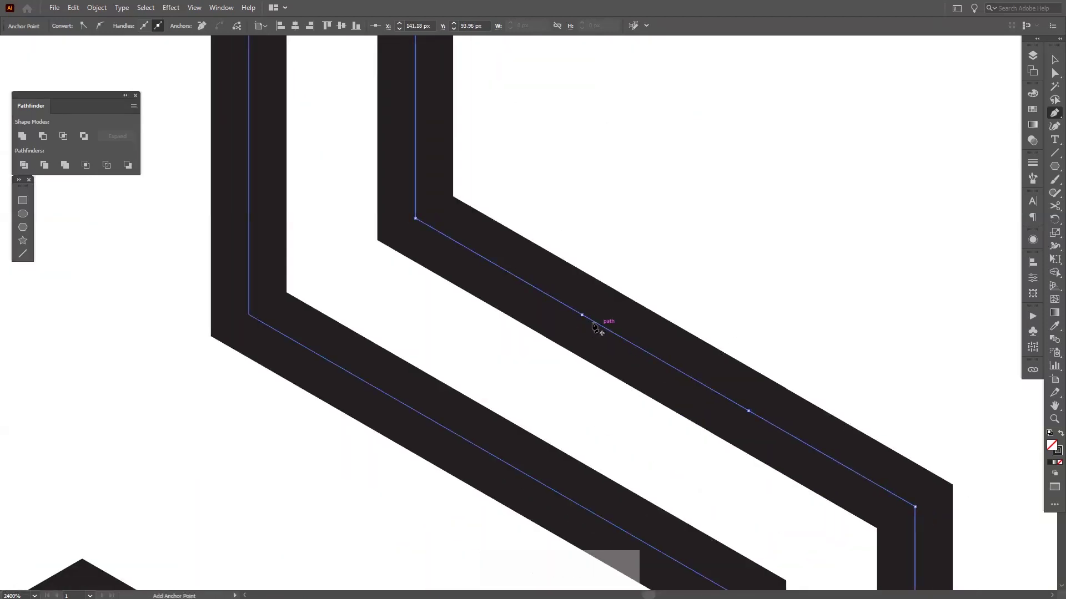
{"action": "left_click", "coordinate": [582, 315]}
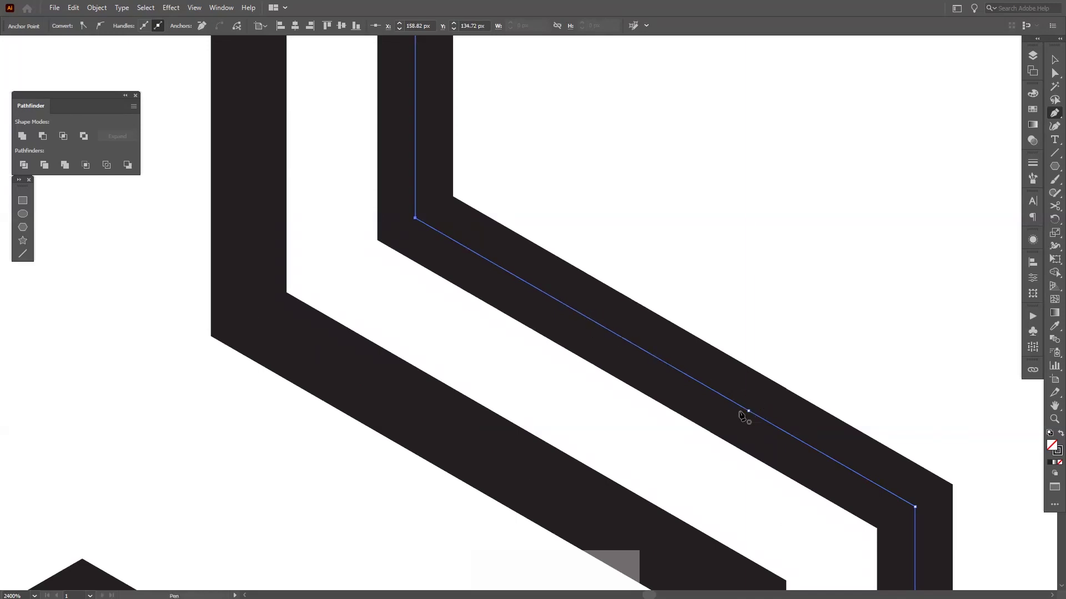
{"action": "scroll", "coordinate": [804, 431], "scroll_direction": "down", "scroll_amount": 5}
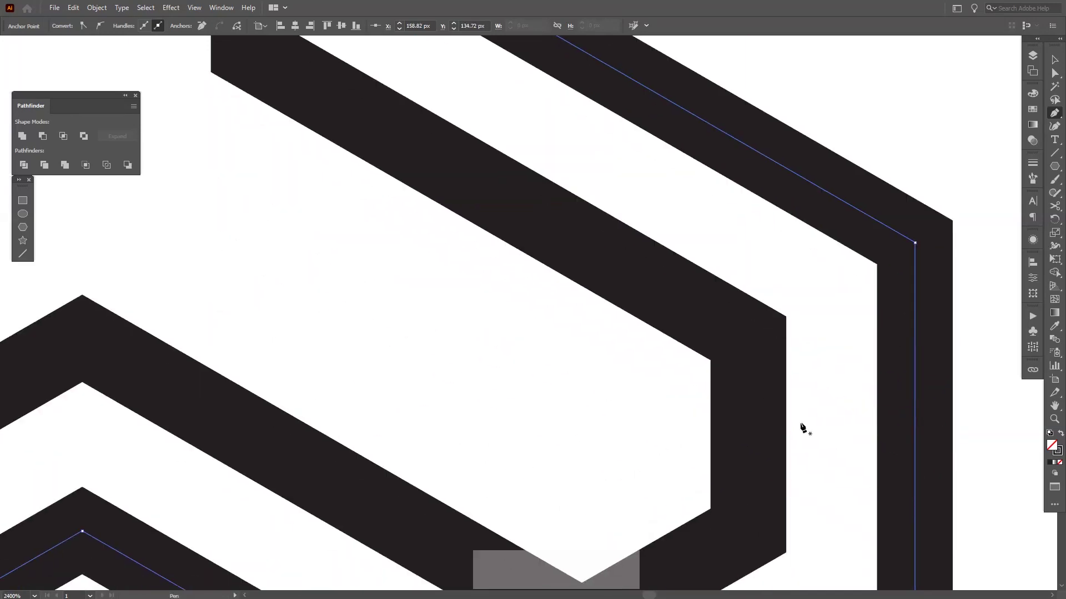
{"action": "scroll", "coordinate": [801, 424], "scroll_direction": "down", "scroll_amount": 3}
{"action": "scroll", "coordinate": [785, 430], "scroll_direction": "down", "scroll_amount": 2}
{"action": "left_click_drag", "start_coordinate": [785, 446], "coordinate": [771, 350]}
{"action": "scroll", "coordinate": [753, 358], "scroll_direction": "up", "scroll_amount": 2}
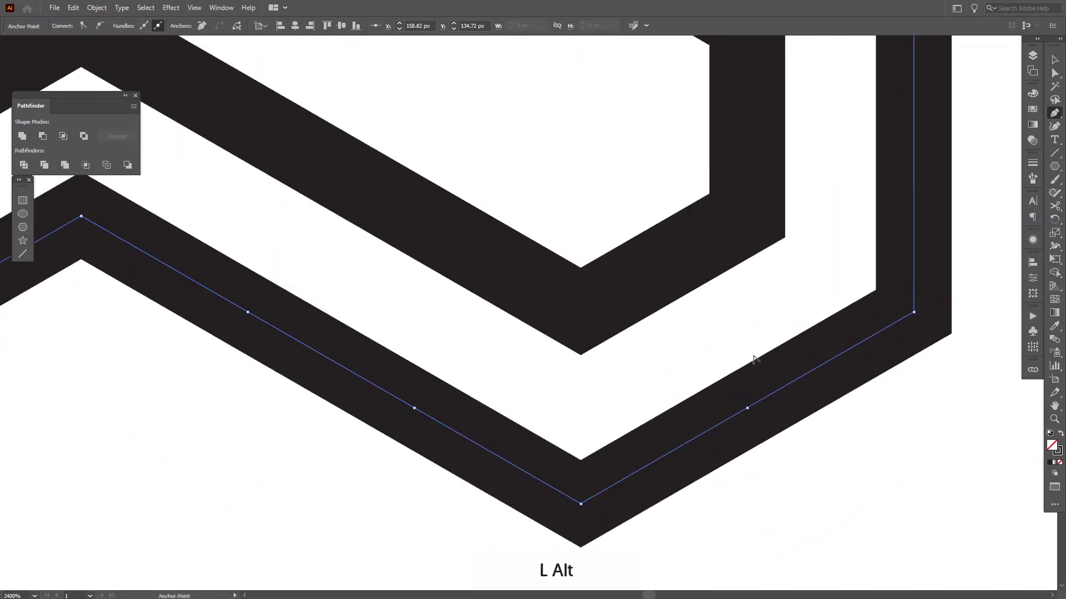
{"action": "left_click", "coordinate": [747, 408]}
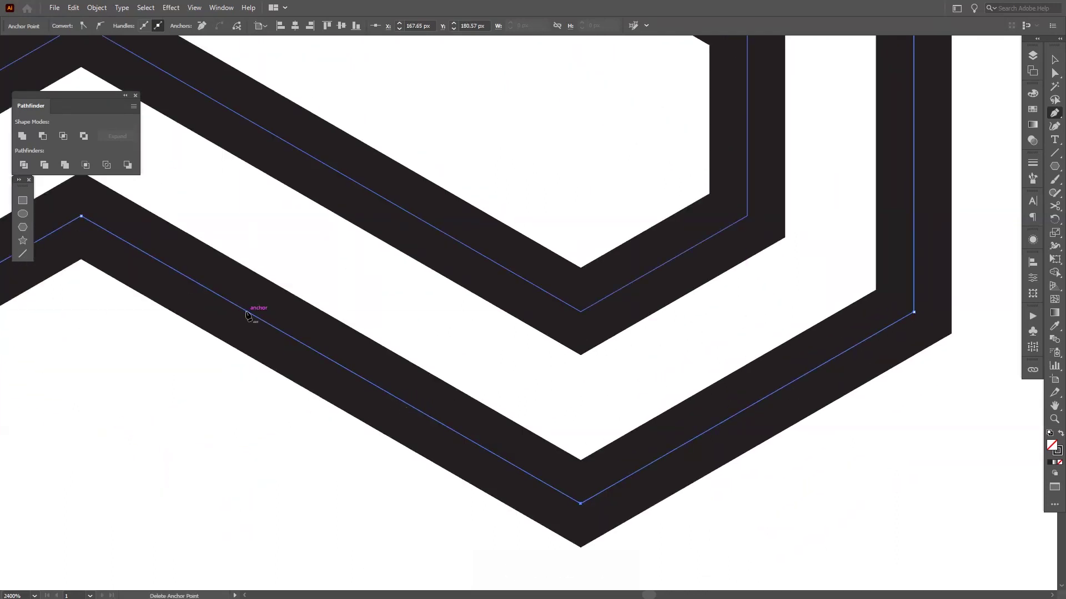
{"action": "key", "text": "space"}
{"action": "left_click_drag", "start_coordinate": [231, 279], "coordinate": [581, 273]}
{"action": "scroll", "coordinate": [584, 274], "scroll_direction": "down", "scroll_amount": 6}
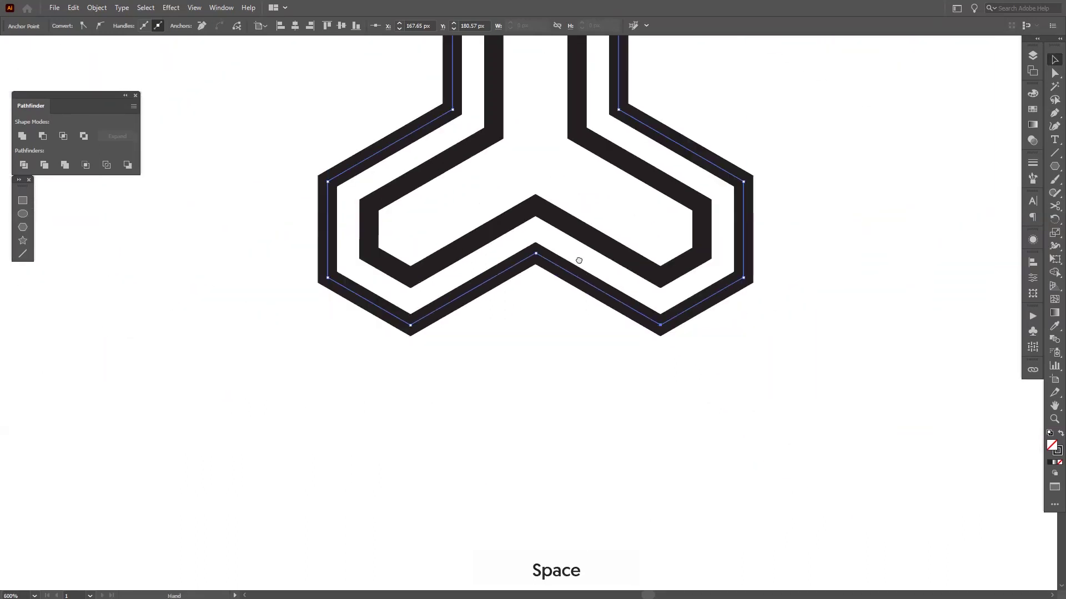
Select the trefoil compound path and raise its stroke weight to 5 pt
{"action": "key", "text": "v"}
{"action": "left_click", "coordinate": [565, 313]}
{"action": "key", "text": "space"}
{"action": "left_click_drag", "start_coordinate": [536, 302], "coordinate": [530, 325]}
{"action": "left_click", "coordinate": [518, 377]}
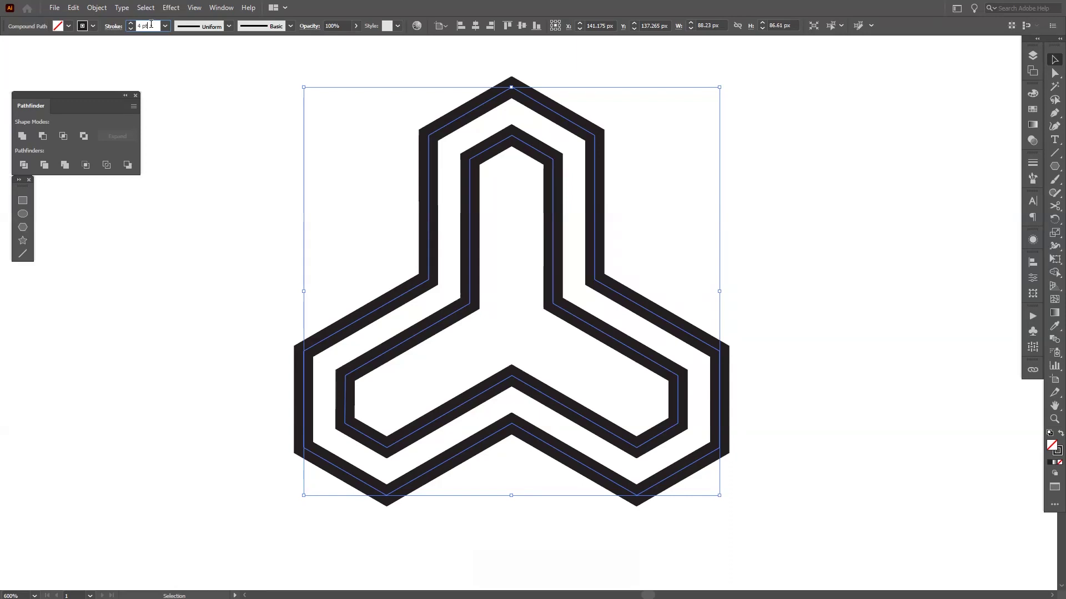
{"action": "key", "text": "Up"}
{"action": "left_click", "coordinate": [670, 191]}
Reposition the view and select all artwork on the artboard
{"action": "scroll", "coordinate": [671, 192], "scroll_direction": "down", "scroll_amount": 3}
{"action": "key", "text": "space"}
{"action": "left_click_drag", "start_coordinate": [732, 202], "coordinate": [335, 346]}
{"action": "scroll", "coordinate": [648, 344], "scroll_direction": "up", "scroll_amount": 1}
{"action": "key", "text": "ctrl+a"}
{"action": "scroll", "coordinate": [333, 310], "scroll_direction": "up", "scroll_amount": 1}
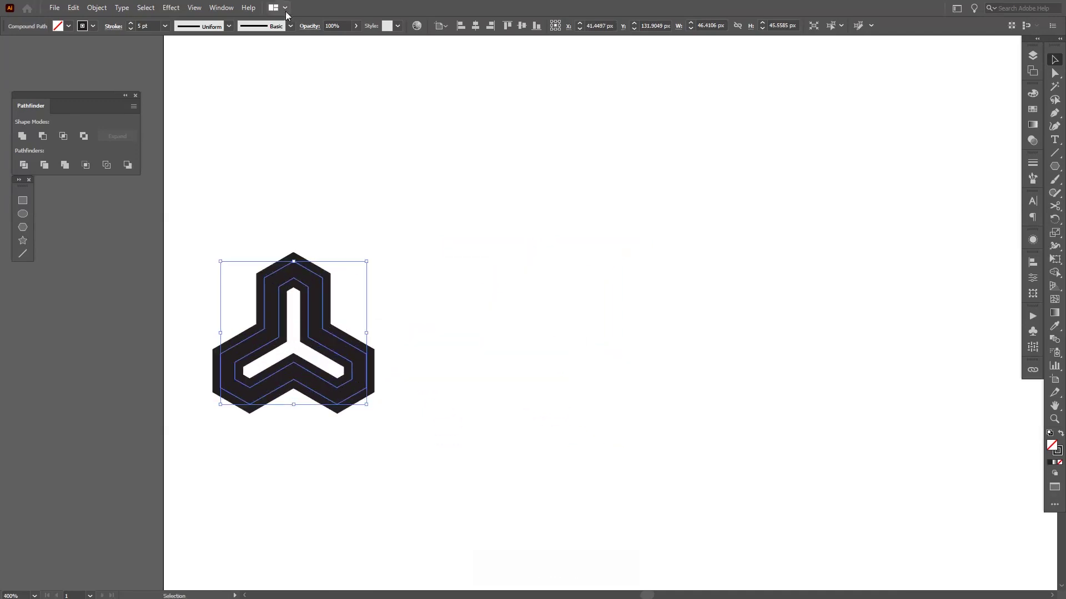
{"action": "scroll", "coordinate": [148, 27], "scroll_direction": "down", "scroll_amount": 3}
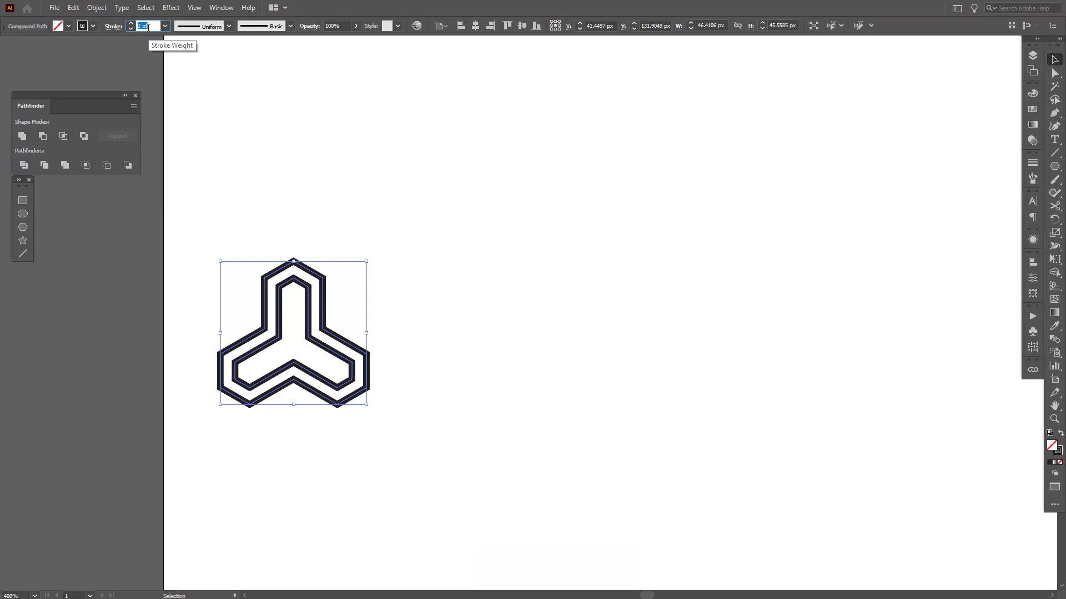
Duplicate the trefoil straight above the original and enlarge both trefoils together
{"action": "left_click_drag", "start_coordinate": [326, 301], "coordinate": [326, 107]}
{"action": "scroll", "coordinate": [155, 25], "scroll_direction": "up", "scroll_amount": 1}
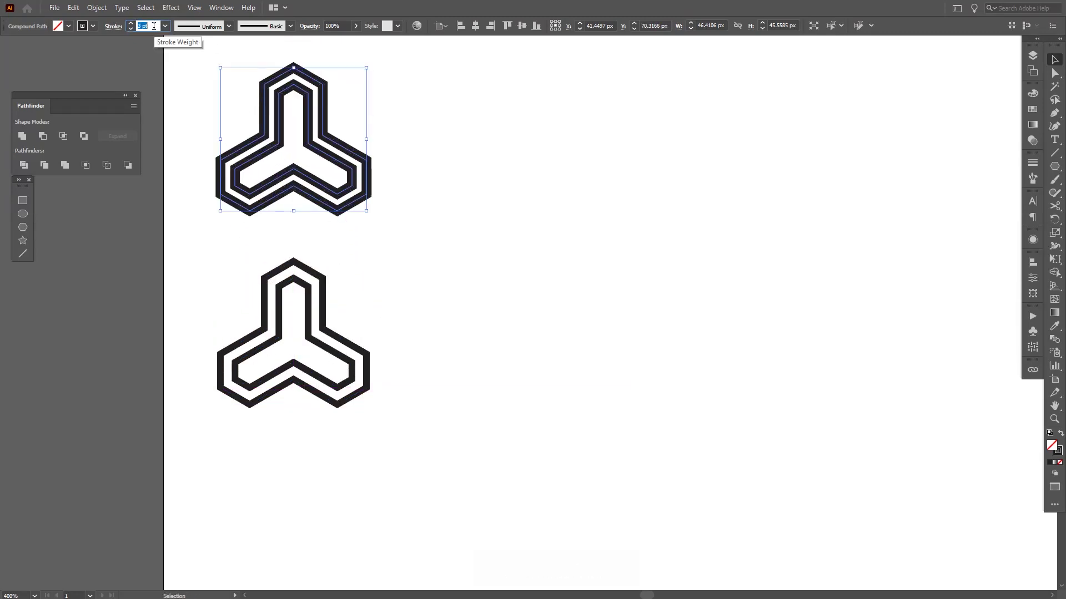
{"action": "left_click", "coordinate": [477, 218]}
{"action": "left_click_drag", "start_coordinate": [452, 262], "coordinate": [475, 283]}
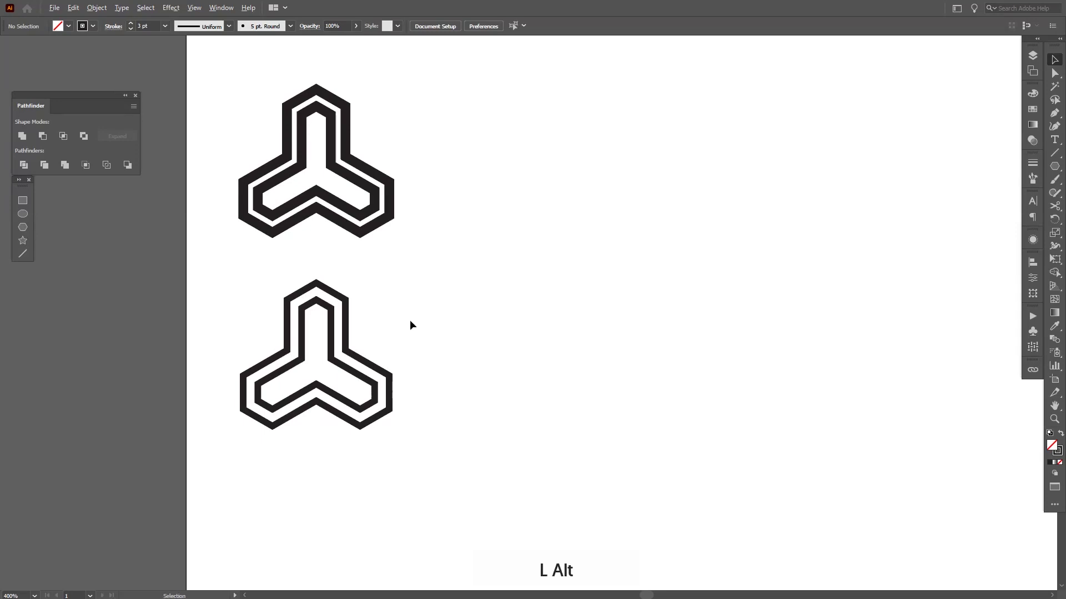
{"action": "left_click_drag", "start_coordinate": [483, 433], "coordinate": [308, 174]}
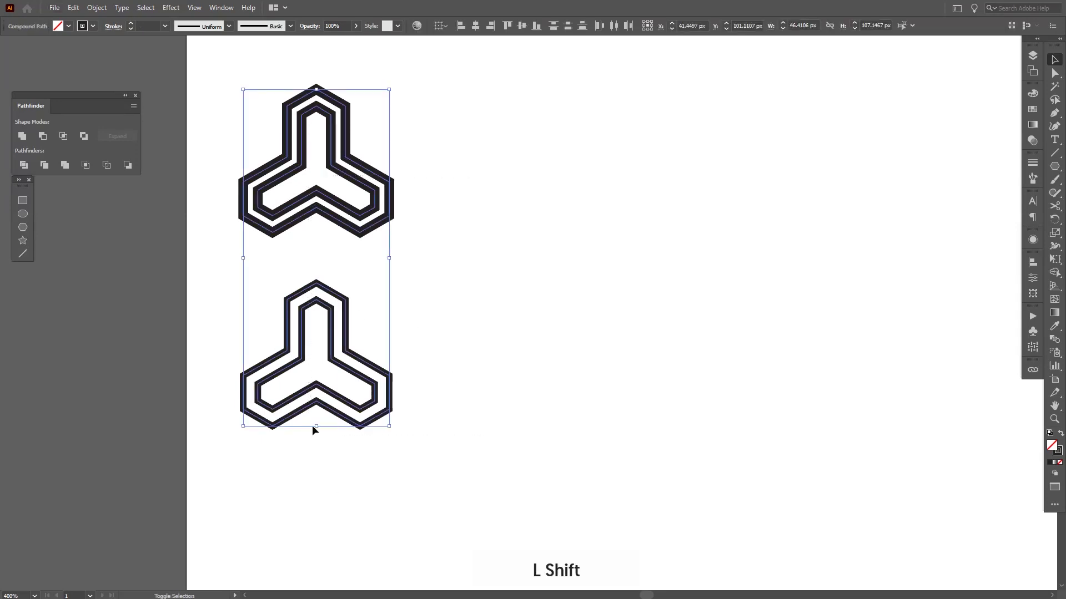
{"action": "left_click_drag", "start_coordinate": [316, 427], "coordinate": [316, 525]}
Duplicate the top trefoil to its right
{"action": "left_click_drag", "start_coordinate": [539, 232], "coordinate": [483, 268]}
{"action": "left_click", "coordinate": [294, 207]}
{"action": "left_click_drag", "start_coordinate": [294, 207], "coordinate": [803, 240]}
{"action": "key", "text": "space"}
{"action": "left_click_drag", "start_coordinate": [589, 312], "coordinate": [541, 319]}
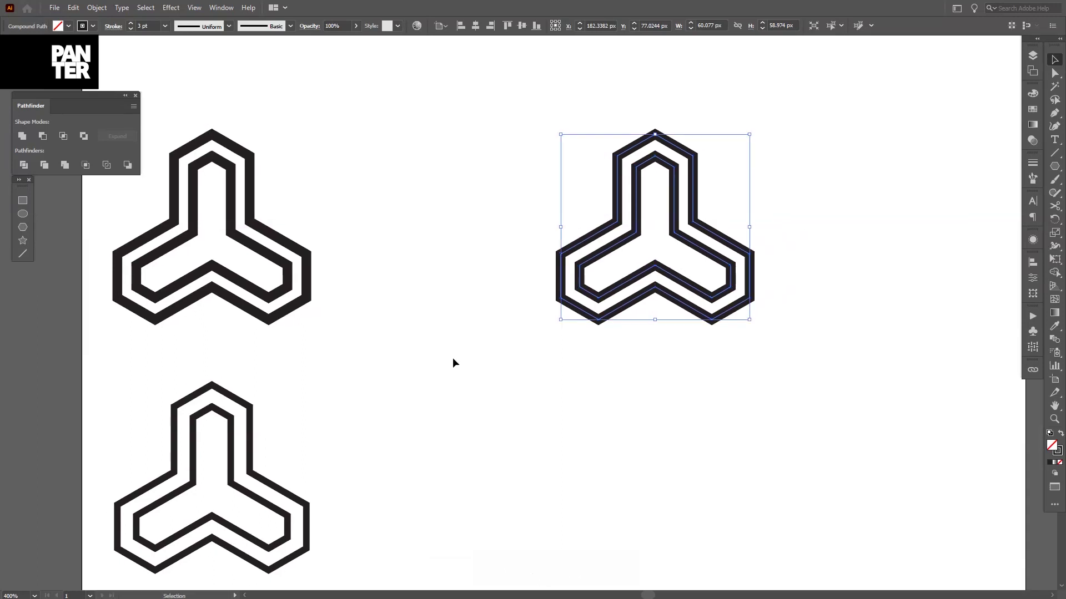
{"action": "left_click_drag", "start_coordinate": [767, 299], "coordinate": [652, 332]}
{"action": "scroll", "coordinate": [653, 282], "scroll_direction": "up", "scroll_amount": 1}
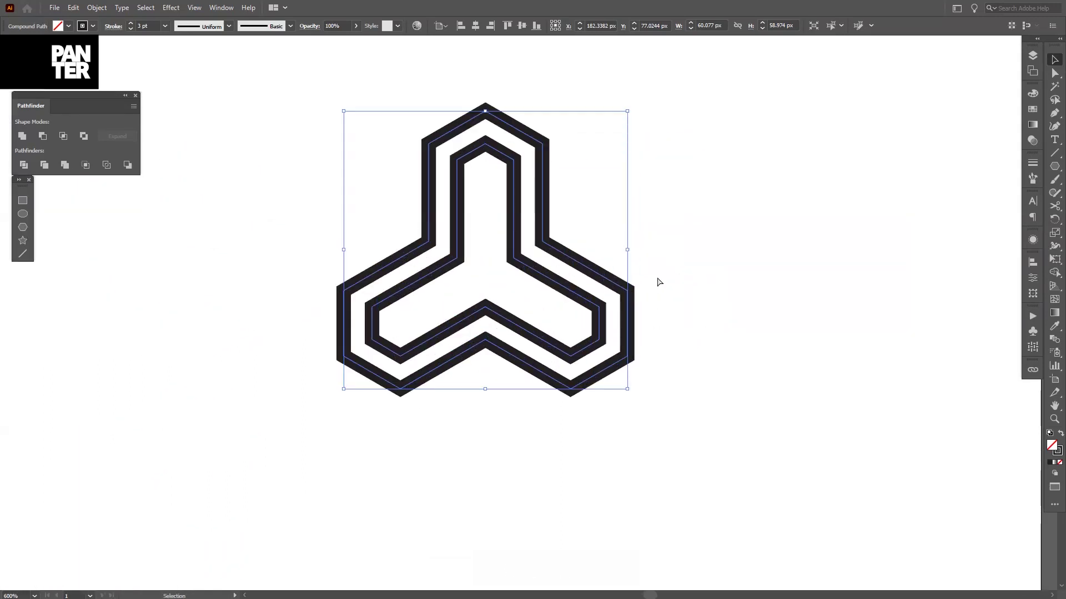
Paste a copy in front, rotate it 180°, and try moving it down to interlace
{"action": "key", "text": "ctrl+f"}
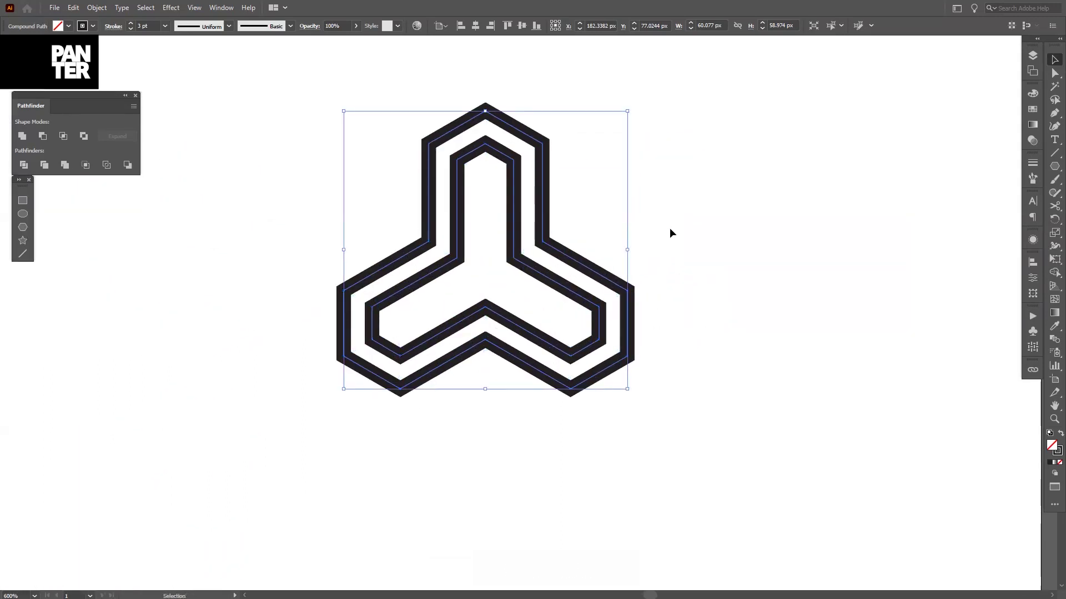
{"action": "key", "text": "shift"}
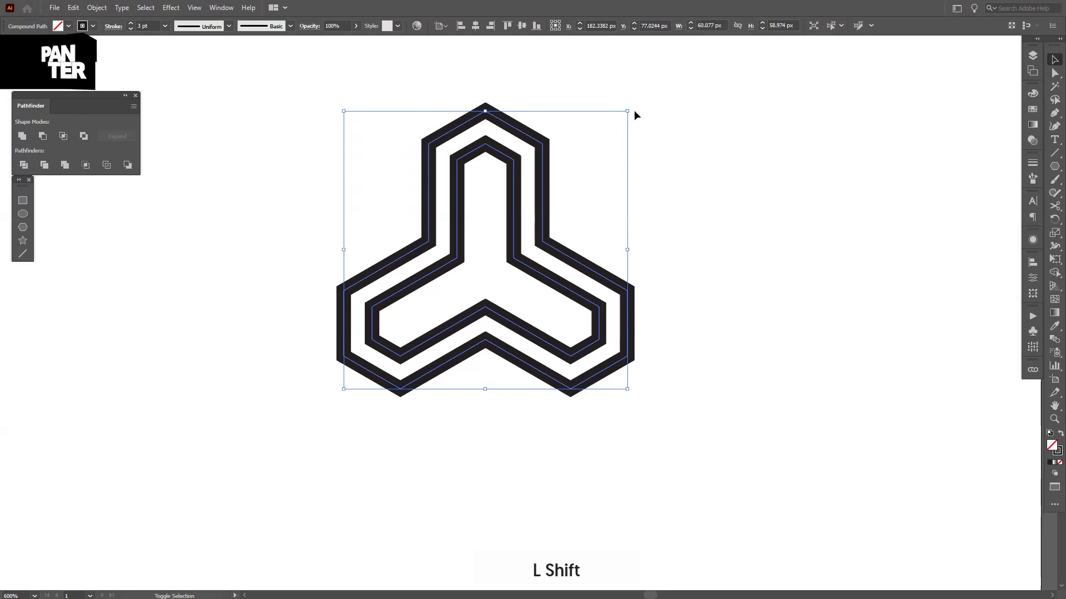
{"action": "left_click_drag", "start_coordinate": [634, 107], "coordinate": [352, 468]}
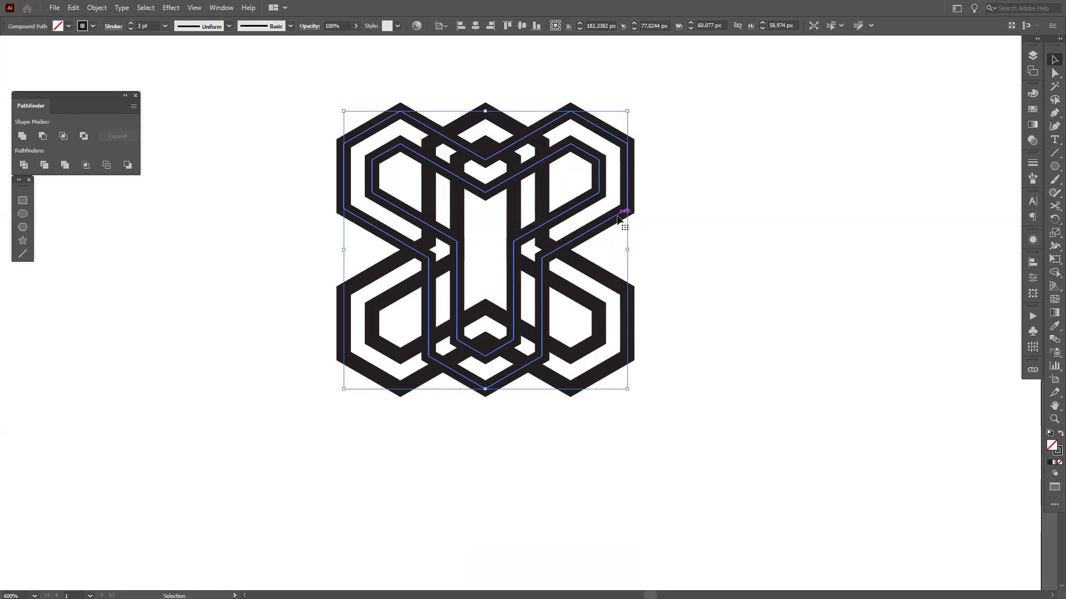
{"action": "left_click_drag", "start_coordinate": [617, 220], "coordinate": [615, 269]}
{"action": "key", "text": "ctrl+z"}
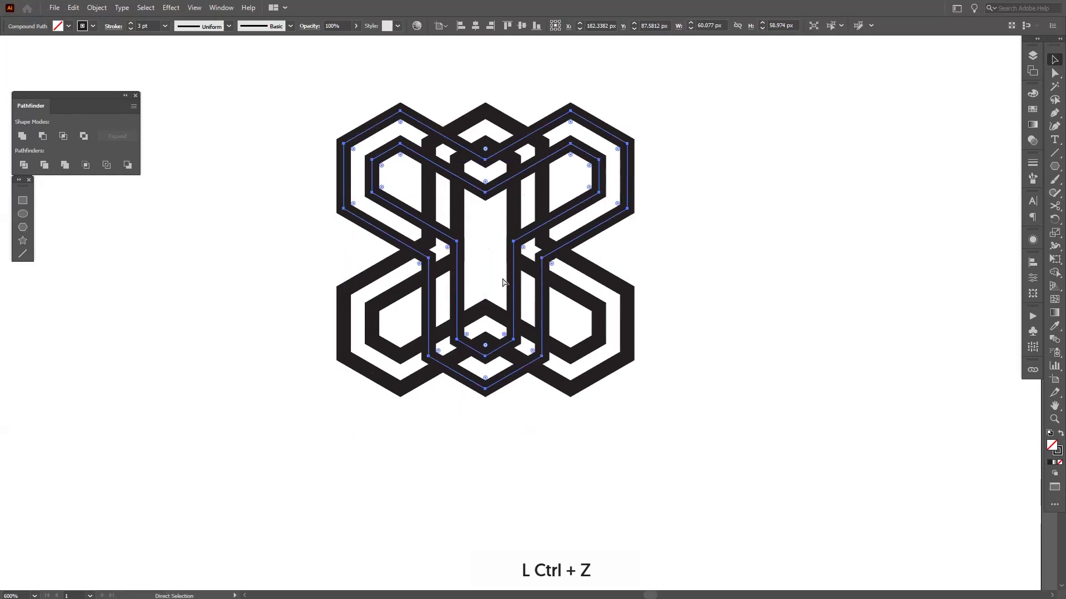
{"action": "left_click", "coordinate": [278, 232]}
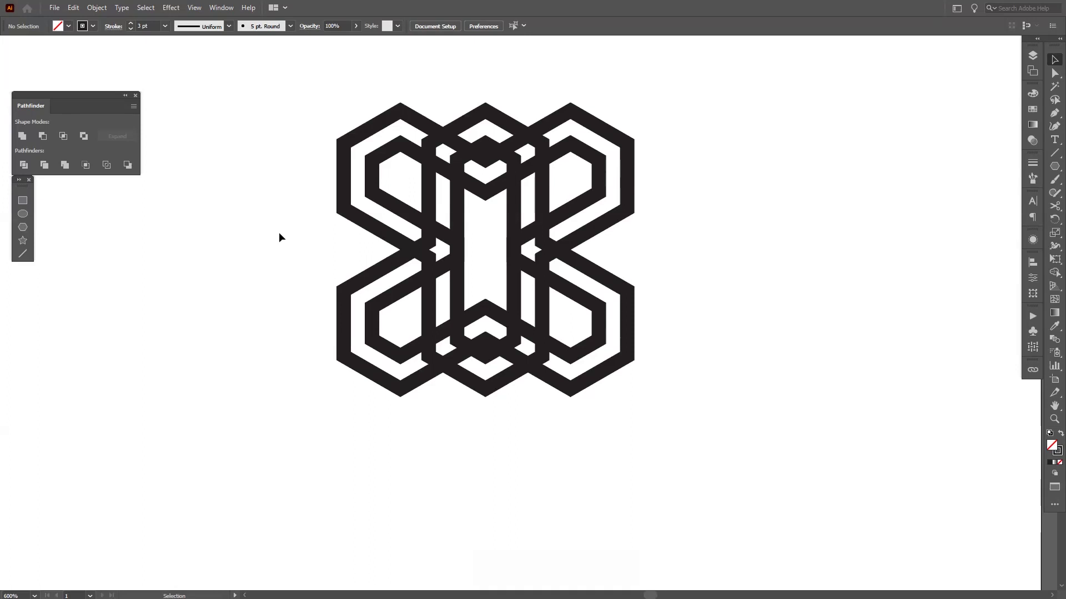
Draw a large hexagon beside the knot with the Polygon tool and rotate it point-up
{"action": "left_click", "coordinate": [22, 228]}
{"action": "right_click", "coordinate": [1054, 171]}
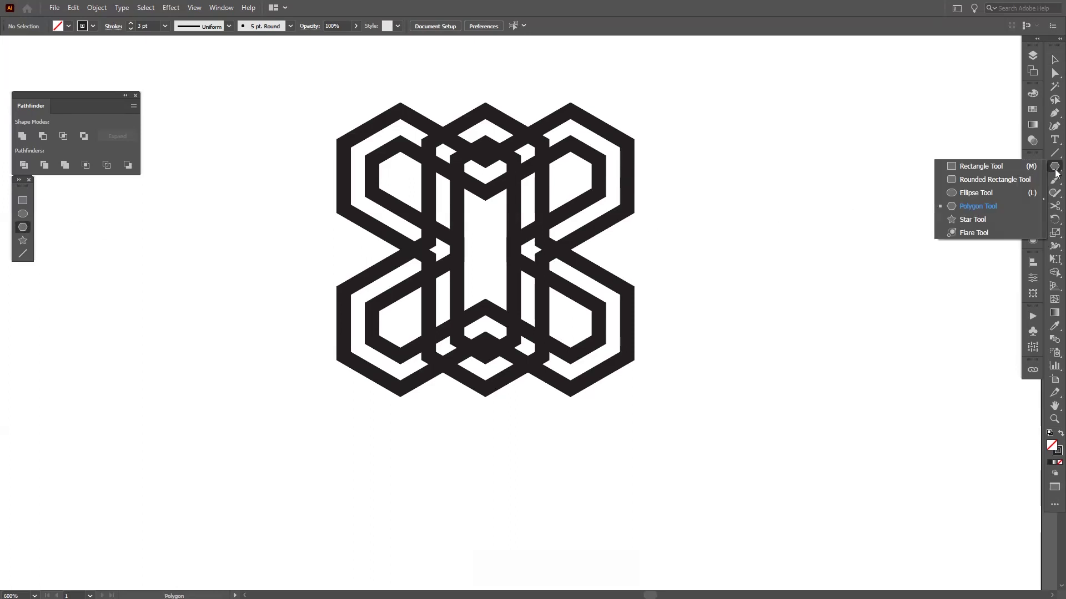
{"action": "left_click", "coordinate": [977, 211]}
{"action": "left_click_drag", "start_coordinate": [762, 265], "coordinate": [916, 402]}
{"action": "key", "text": "v"}
{"action": "left_click_drag", "start_coordinate": [937, 122], "coordinate": [896, 426]}
{"action": "left_click_drag", "start_coordinate": [940, 311], "coordinate": [742, 449]}
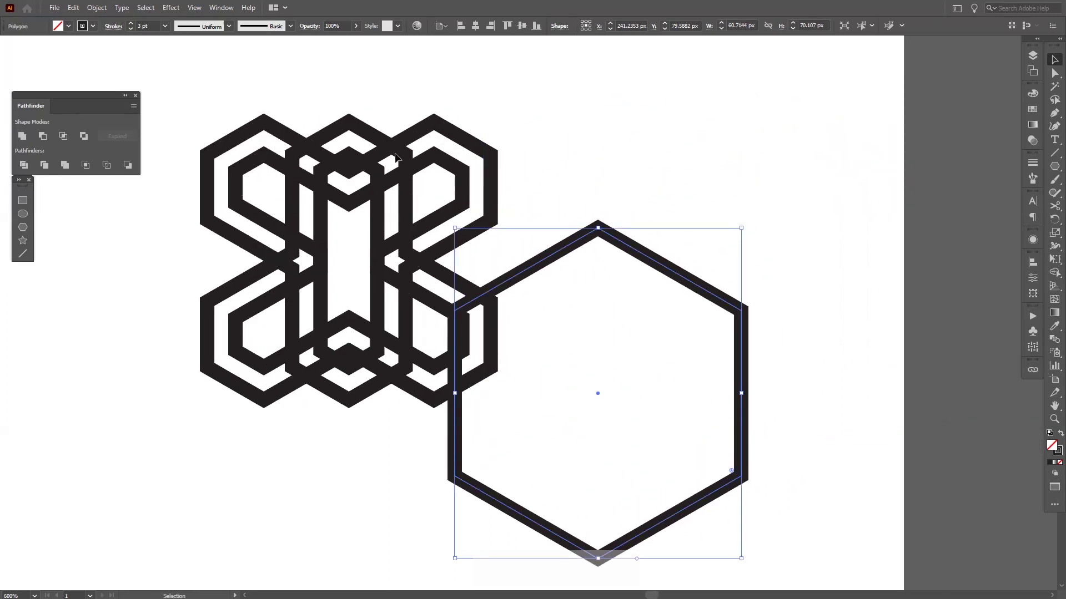
Expand the hexagon to a plain path with a 1 pt stroke, then shift the upside-down trefoil down
{"action": "left_click", "coordinate": [22, 136]}
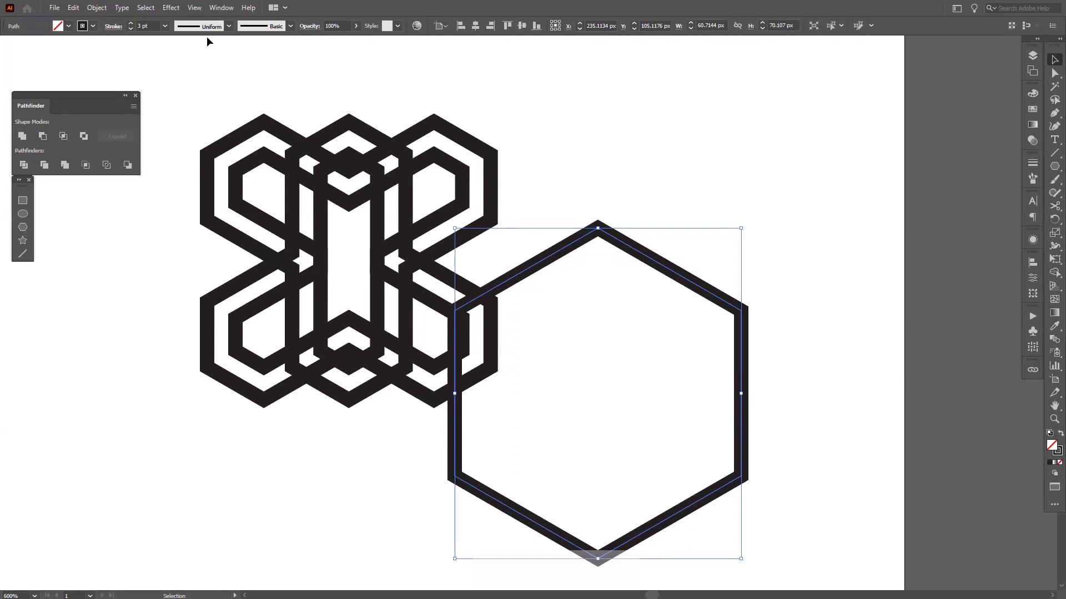
{"action": "left_click", "coordinate": [222, 7]}
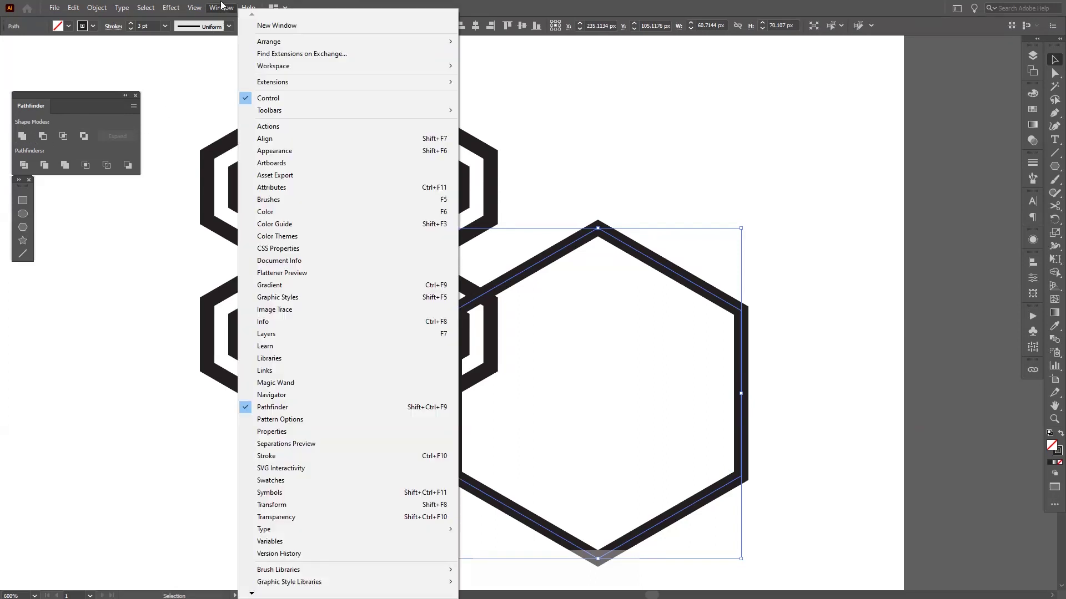
{"action": "left_click", "coordinate": [272, 407]}
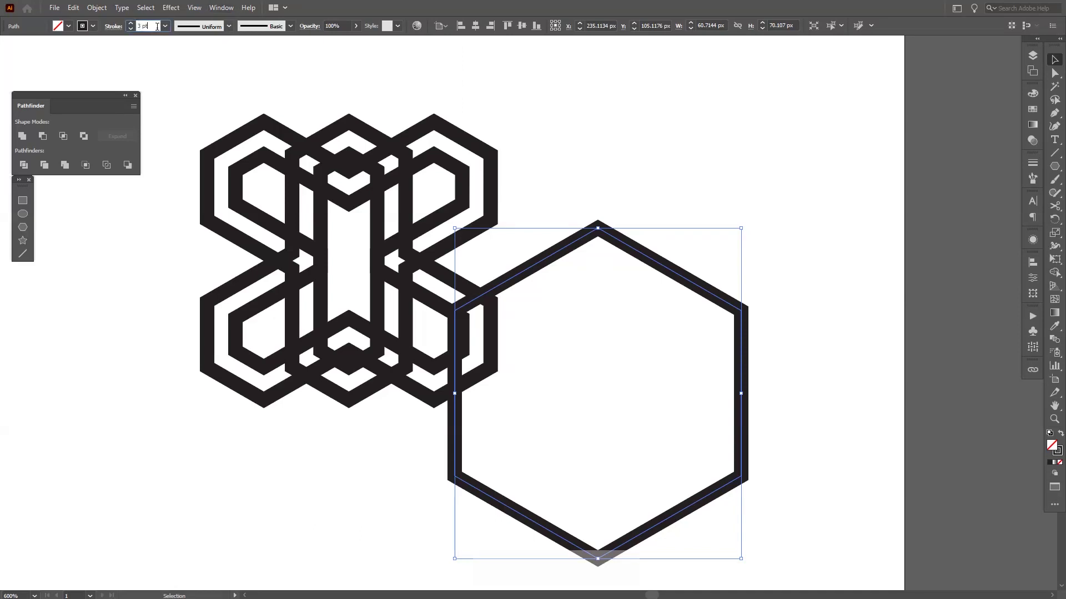
{"action": "type", "text": "1"}
{"action": "key", "text": "Return"}
{"action": "left_click", "coordinate": [742, 197]}
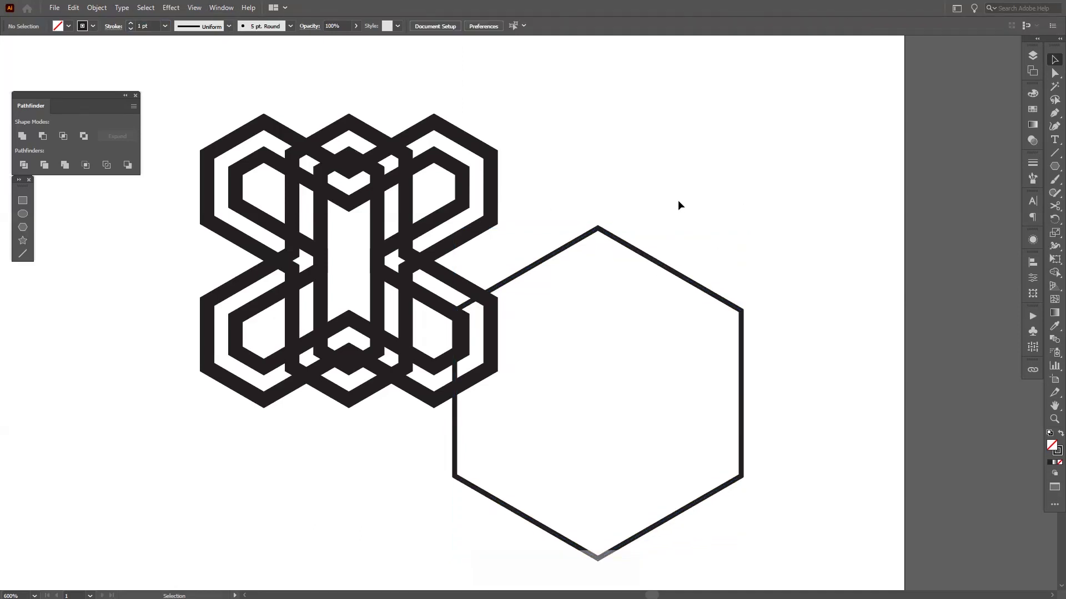
{"action": "left_click_drag", "start_coordinate": [455, 245], "coordinate": [745, 364]}
Move the left flower, and the hexagon with the right Y-shape, up into place
{"action": "left_click", "coordinate": [532, 153]}
{"action": "left_click_drag", "start_coordinate": [436, 267], "coordinate": [344, 254]}
{"action": "left_click_drag", "start_coordinate": [543, 239], "coordinate": [608, 244]}
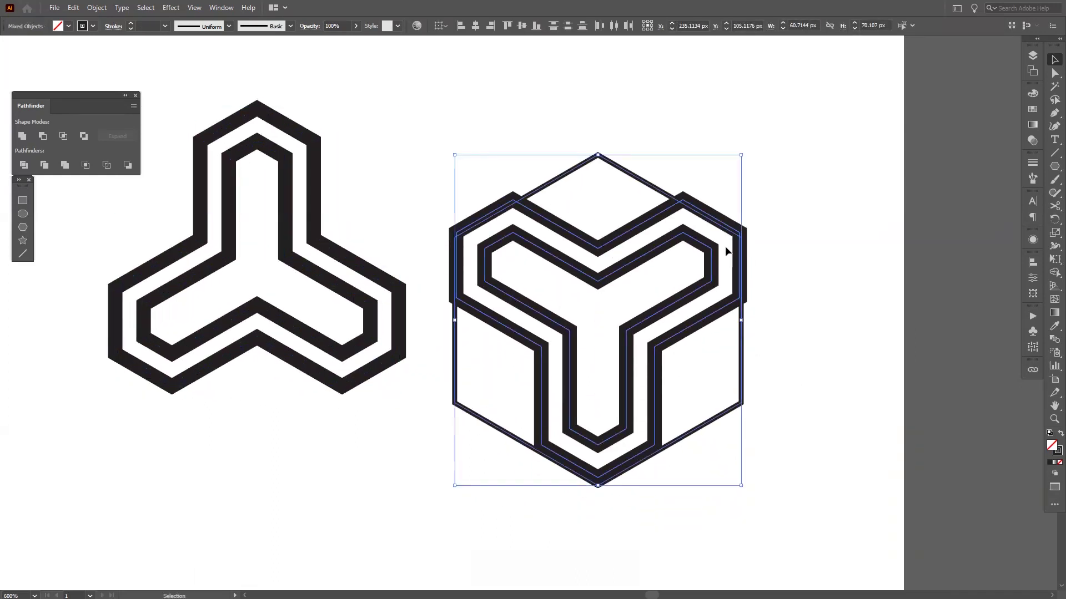
Bottom-align the cube's hexagon and Y paths, then select the Y compound path
{"action": "left_click", "coordinate": [748, 415]}
{"action": "left_click_drag", "start_coordinate": [563, 363], "coordinate": [562, 365]}
{"action": "left_click", "coordinate": [536, 26]}
{"action": "left_click", "coordinate": [731, 224]}
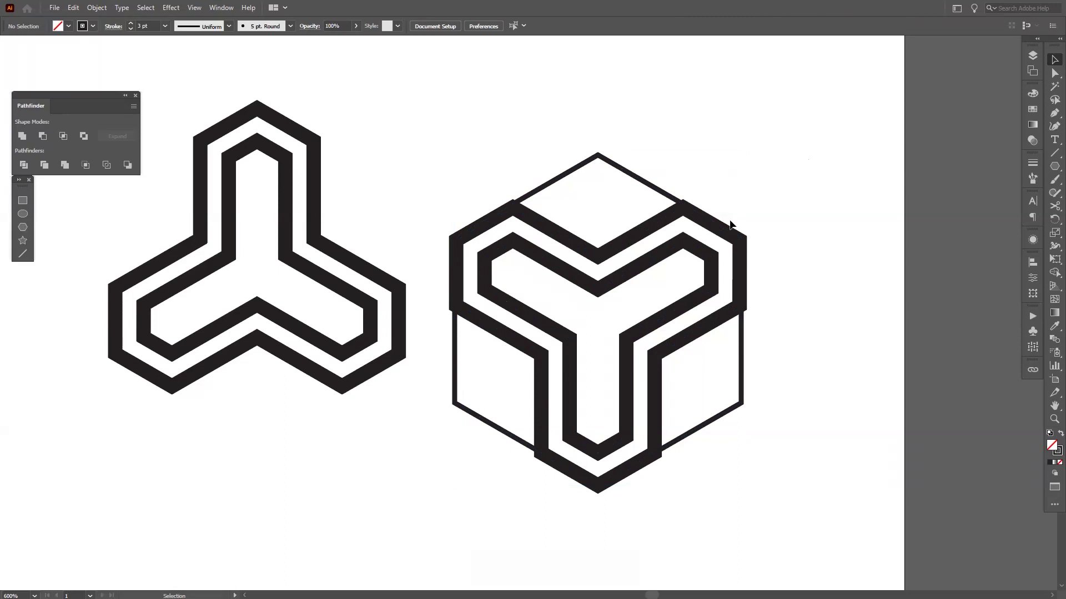
{"action": "left_click", "coordinate": [680, 214]}
{"action": "scroll", "coordinate": [680, 216], "scroll_direction": "up", "scroll_amount": 3}
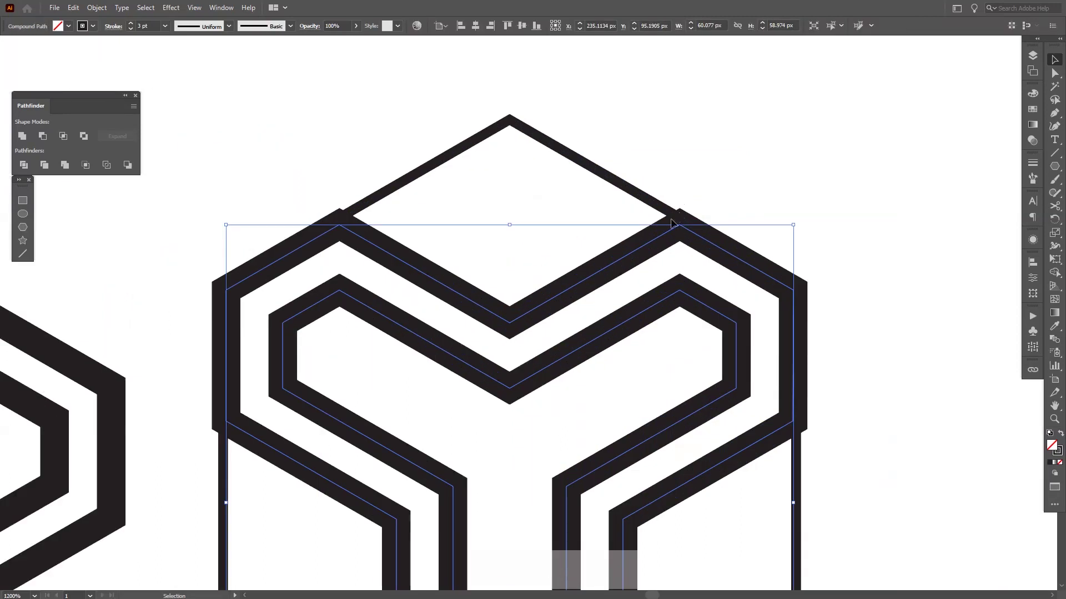
Rescale the Y path from its top and enlarge the hexagon outline evenly from its centre
{"action": "left_click_drag", "start_coordinate": [510, 225], "coordinate": [511, 221]}
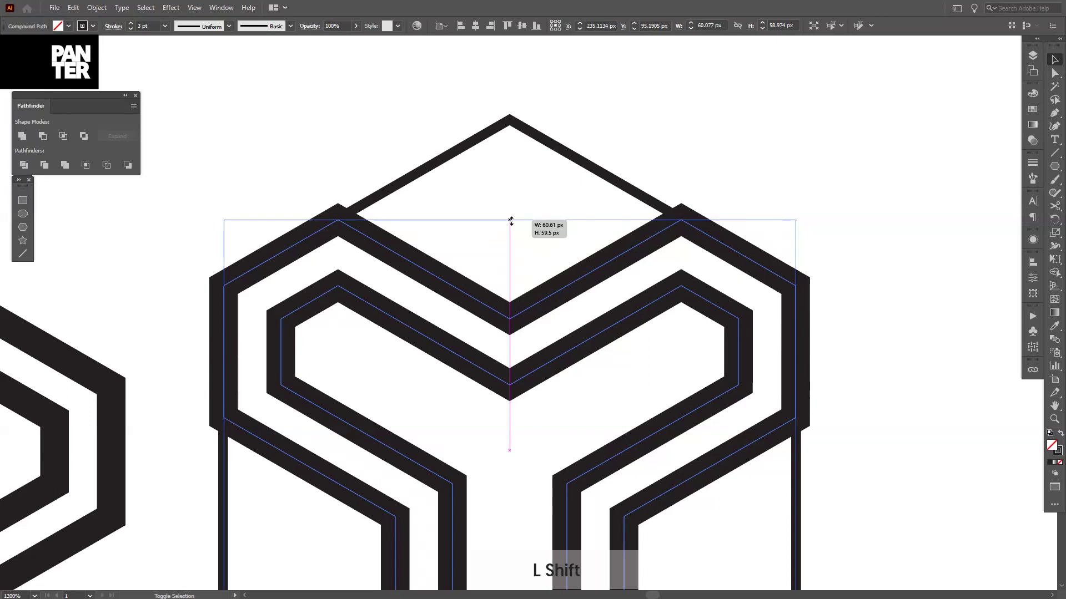
{"action": "left_click_drag", "start_coordinate": [510, 221], "coordinate": [531, 209]}
{"action": "scroll", "coordinate": [511, 222], "scroll_direction": "down", "scroll_amount": 2}
{"action": "scroll", "coordinate": [603, 324], "scroll_direction": "up", "scroll_amount": 2}
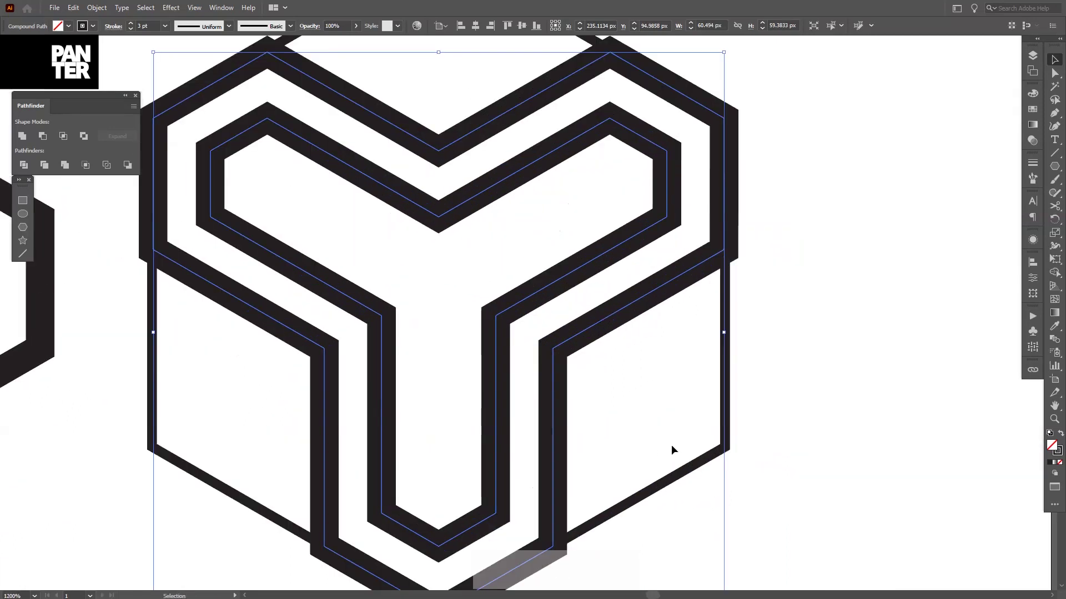
{"action": "left_click", "coordinate": [713, 432], "text": "alt"}
{"action": "left_click_drag", "start_coordinate": [727, 282], "coordinate": [744, 284]}
{"action": "left_click", "coordinate": [764, 365]}
Nudge the Y path vertically so it meets the hexagon's bottom tip
{"action": "left_click_drag", "start_coordinate": [669, 346], "coordinate": [737, 214]}
{"action": "scroll", "coordinate": [600, 430], "scroll_direction": "up", "scroll_amount": 1}
{"action": "scroll", "coordinate": [610, 427], "scroll_direction": "up", "scroll_amount": 2, "text": "alt"}
{"action": "left_click_drag", "start_coordinate": [613, 423], "coordinate": [611, 425]}
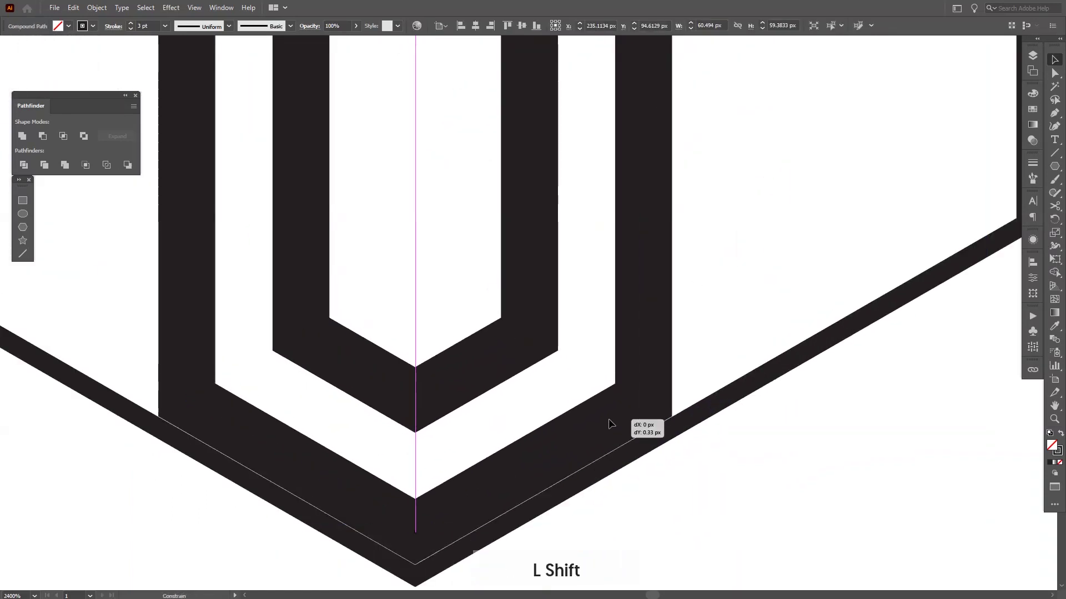
{"action": "scroll", "coordinate": [627, 414], "scroll_direction": "down", "scroll_amount": 5}
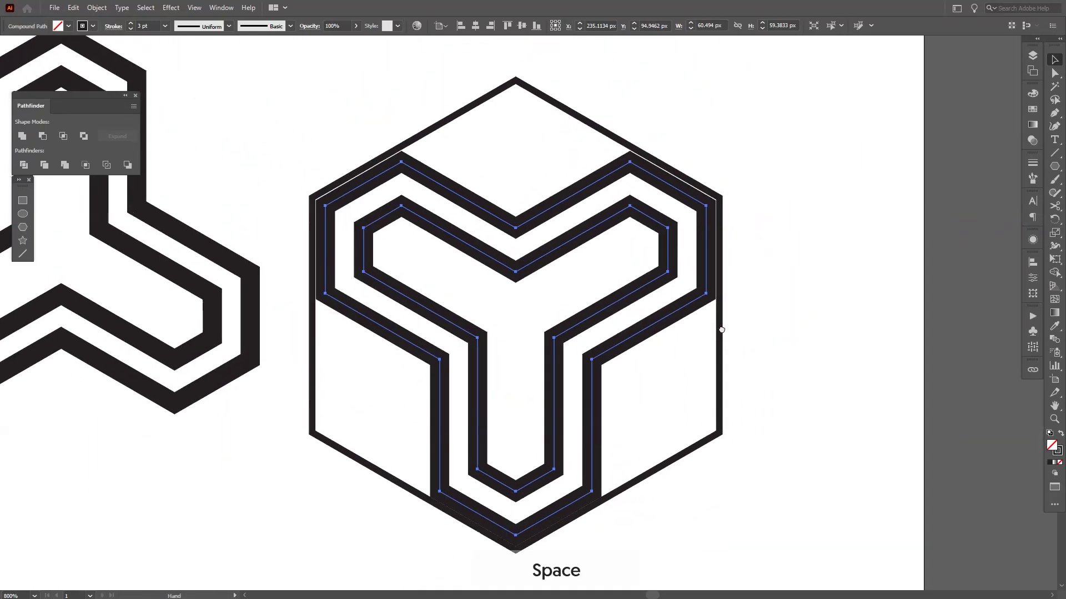
{"action": "scroll", "coordinate": [543, 102], "scroll_direction": "up", "scroll_amount": 4}
Lower the hexagon's top edge onto the Y band, then move the left Y shape onto the cube
{"action": "left_click_drag", "start_coordinate": [553, 169], "coordinate": [552, 171]}
{"action": "left_click_drag", "start_coordinate": [567, 150], "coordinate": [594, 204]}
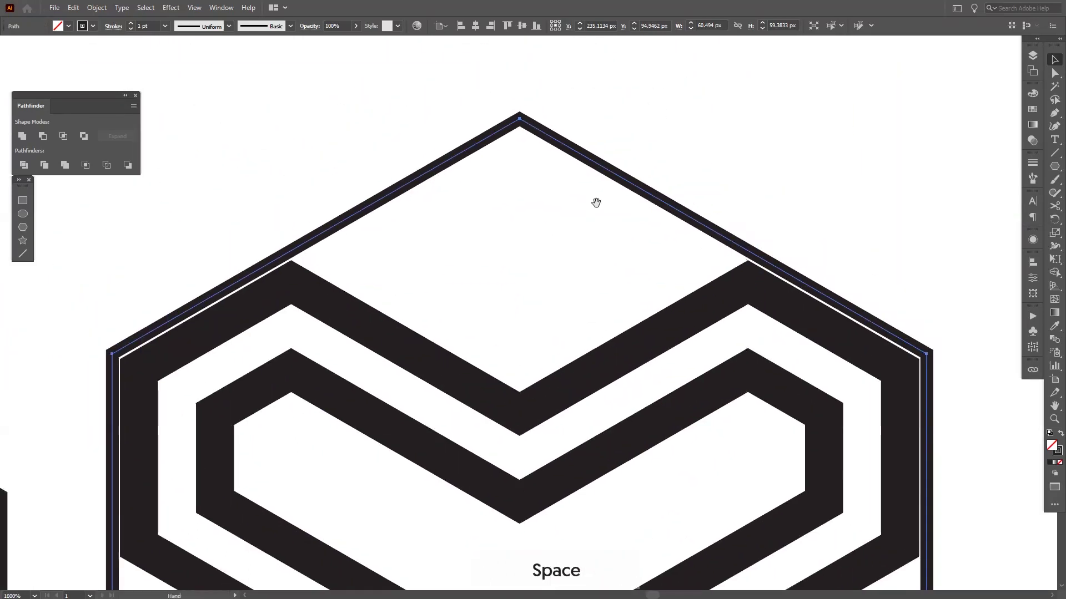
{"action": "scroll", "coordinate": [519, 141], "scroll_direction": "up", "scroll_amount": 1}
{"action": "left_click_drag", "start_coordinate": [522, 109], "coordinate": [522, 112]}
{"action": "left_click", "coordinate": [514, 262]}
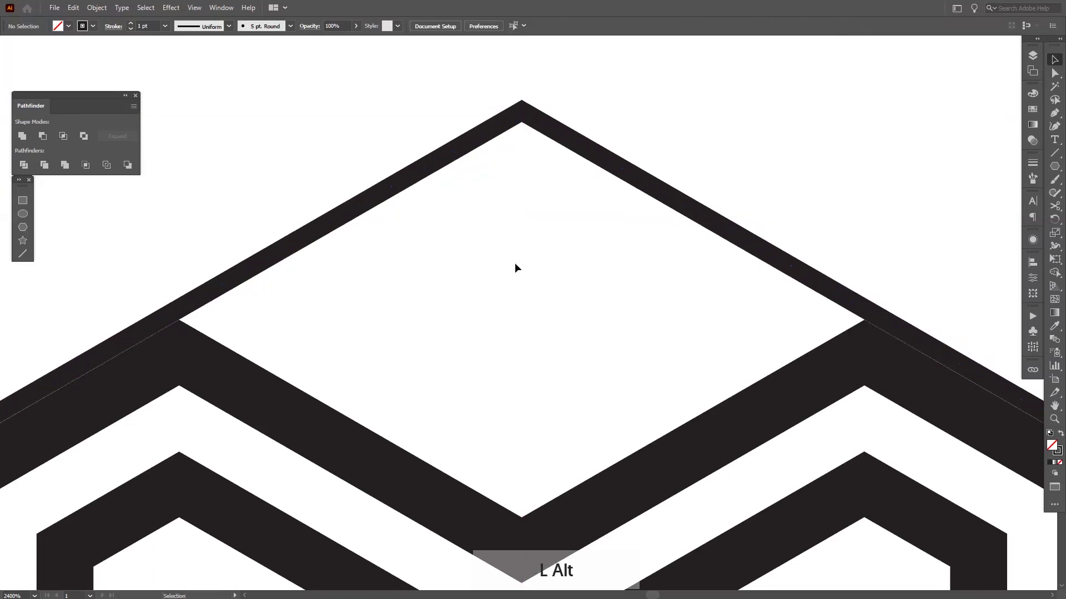
{"action": "scroll", "coordinate": [514, 263], "scroll_direction": "down", "scroll_amount": 3}
{"action": "left_click_drag", "start_coordinate": [514, 267], "coordinate": [546, 164]}
{"action": "scroll", "coordinate": [544, 191], "scroll_direction": "down", "scroll_amount": 1}
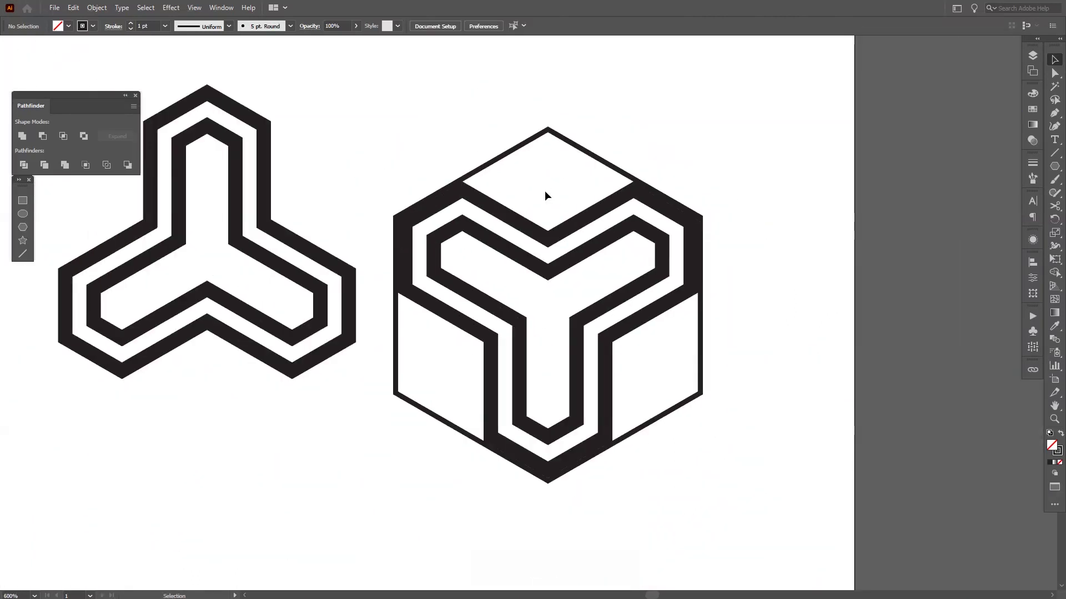
{"action": "left_click_drag", "start_coordinate": [266, 252], "coordinate": [601, 307]}
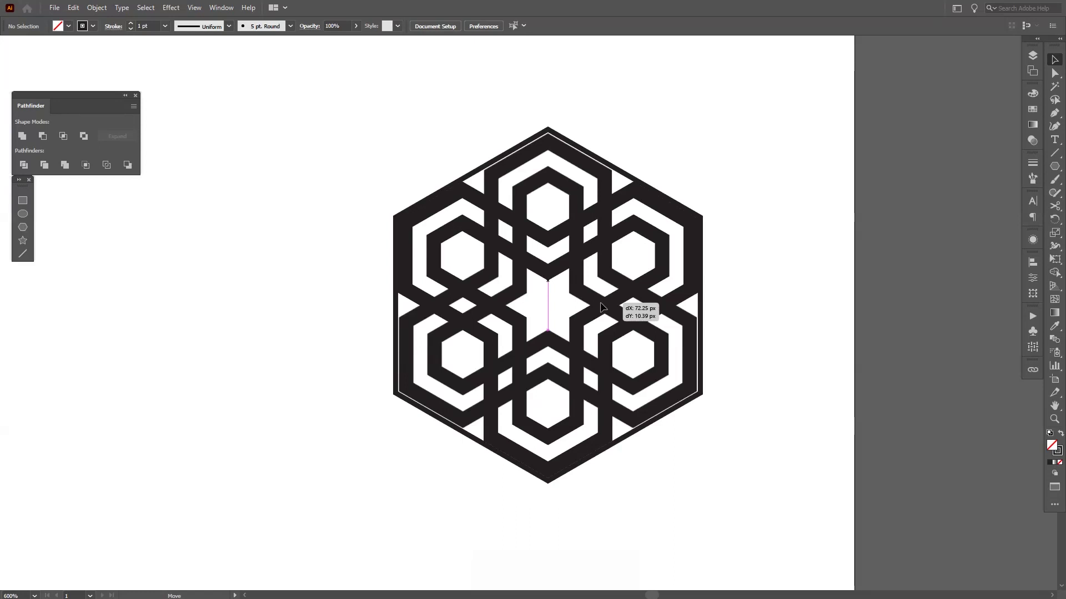
Rotate the Y shape 180° and move it straight up to interlock with the other Y
{"action": "left_click_drag", "start_coordinate": [601, 304], "coordinate": [601, 304]}
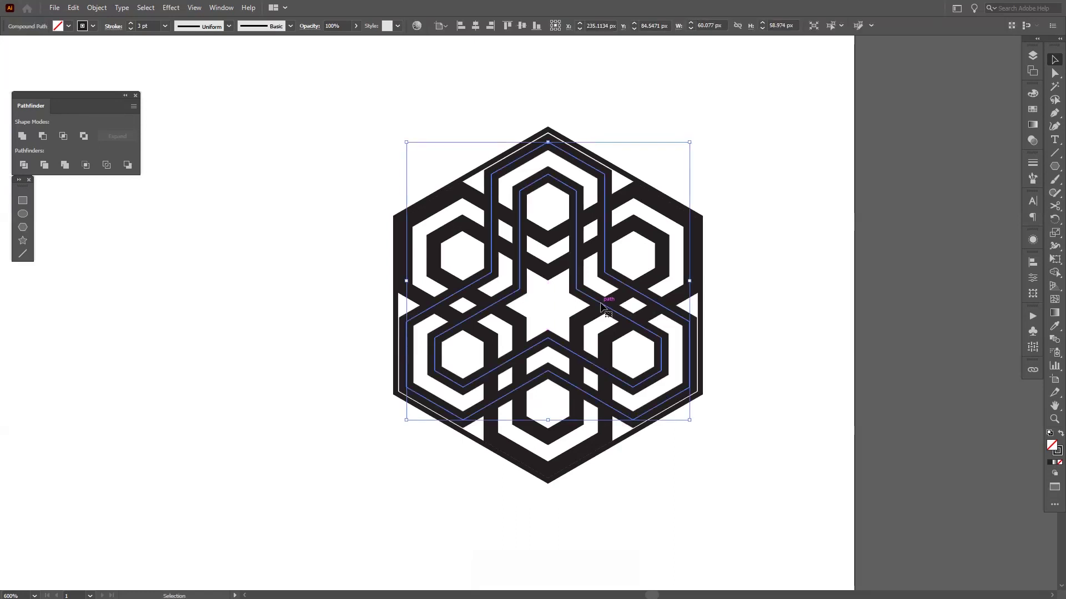
{"action": "key", "text": "ctrl+z"}
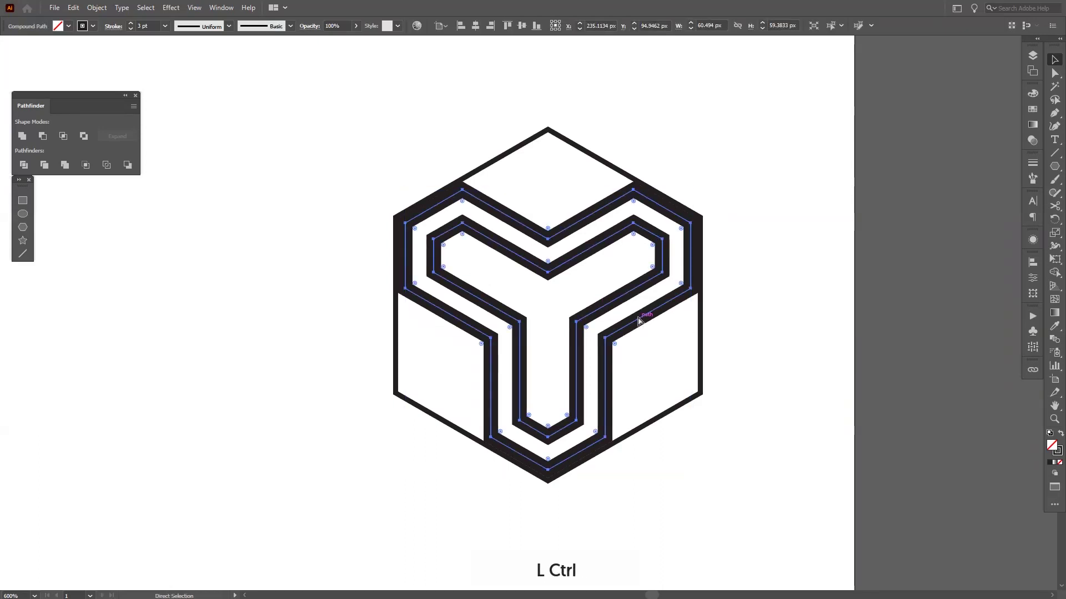
{"action": "left_click", "coordinate": [638, 321], "text": "ctrl"}
{"action": "left_click_drag", "start_coordinate": [697, 185], "coordinate": [400, 511]}
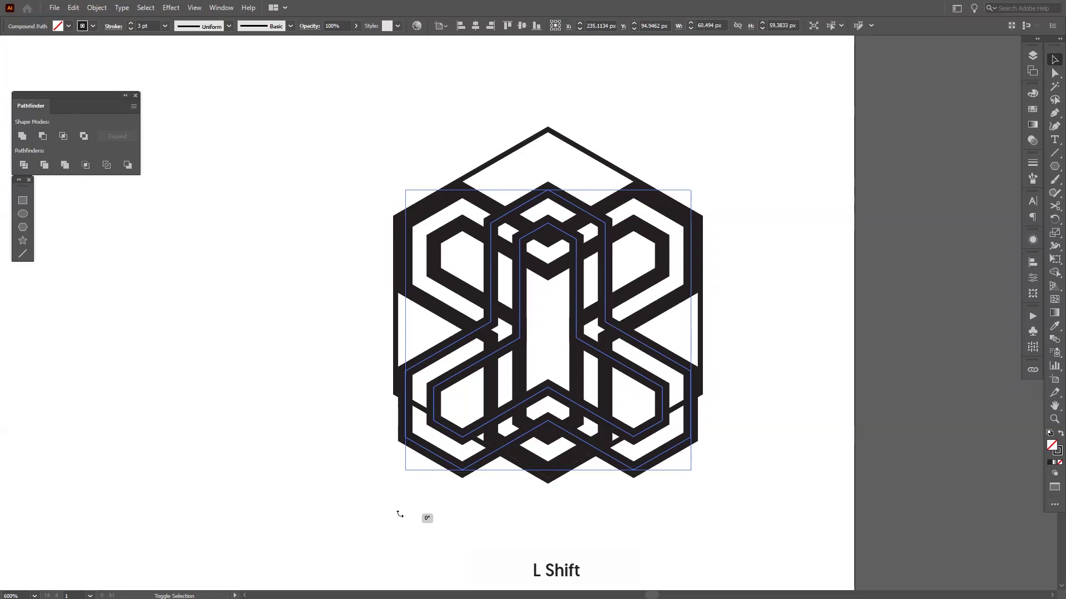
{"action": "scroll", "coordinate": [557, 148], "scroll_direction": "up", "scroll_amount": 2}
{"action": "left_click_drag", "start_coordinate": [541, 228], "coordinate": [550, 141]}
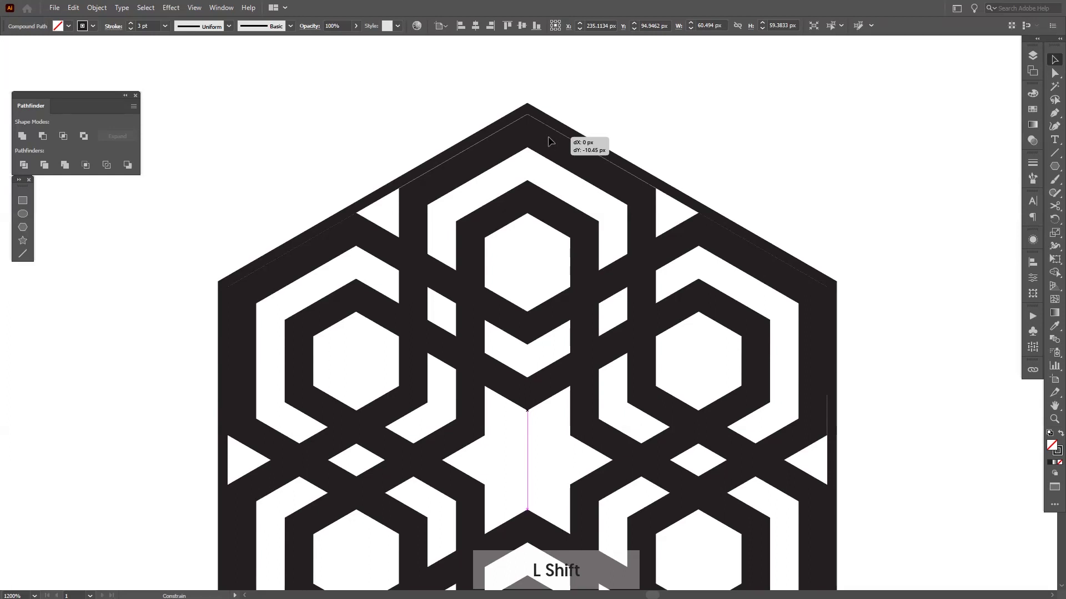
{"action": "left_click_drag", "start_coordinate": [549, 141], "coordinate": [548, 141]}
Delete the outer hexagon outline, leaving the rosette around its star centre
{"action": "left_click", "coordinate": [722, 173]}
{"action": "scroll", "coordinate": [723, 173], "scroll_direction": "down", "scroll_amount": 3}
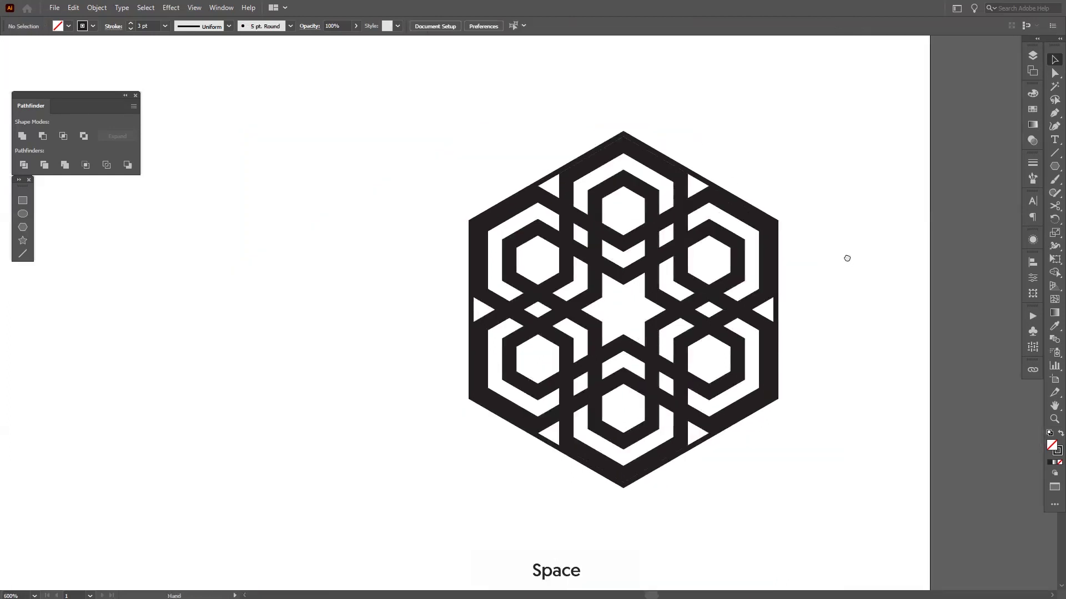
{"action": "left_click", "coordinate": [768, 302]}
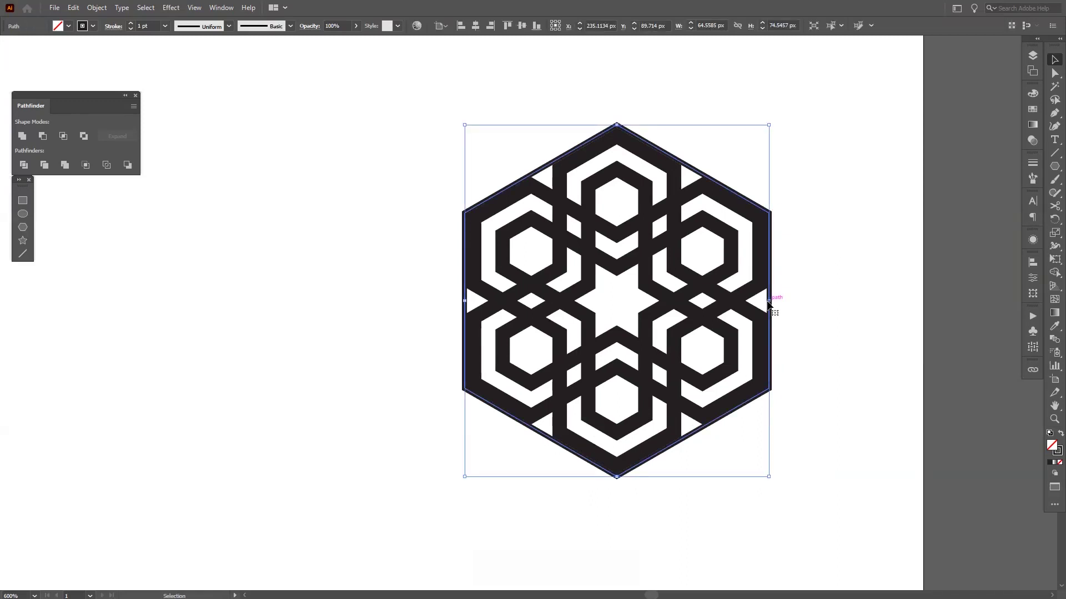
{"action": "key", "text": "Delete"}
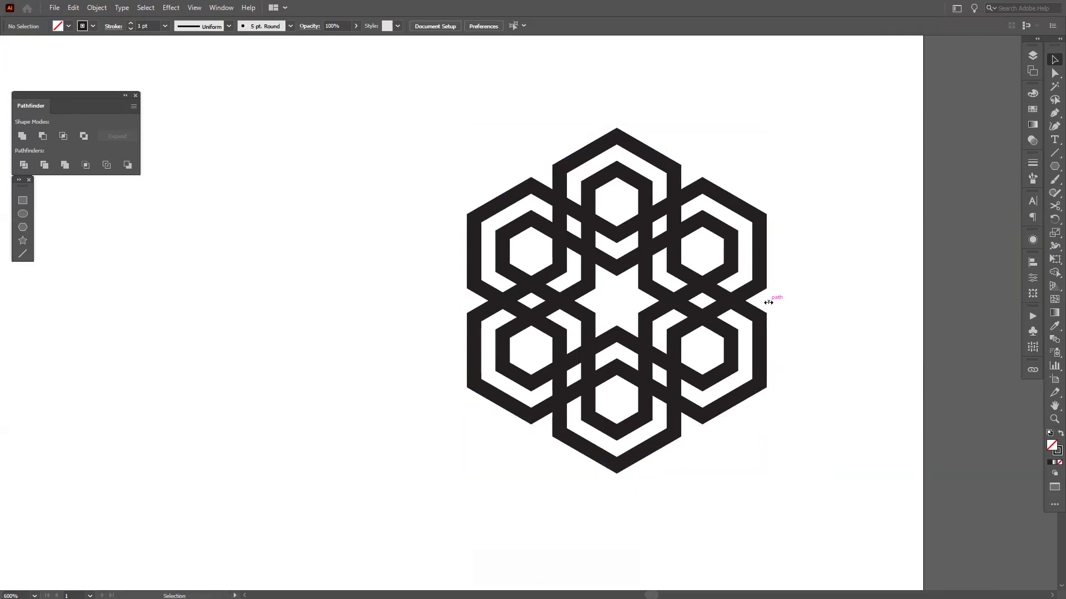
Select the whole rosette and drag a duplicate straight to its right
{"action": "scroll", "coordinate": [829, 360], "scroll_direction": "down", "scroll_amount": 3}
{"action": "left_click_drag", "start_coordinate": [833, 413], "coordinate": [581, 210]}
{"action": "key", "text": "space"}
{"action": "left_click_drag", "start_coordinate": [724, 277], "coordinate": [429, 146]}
{"action": "left_click_drag", "start_coordinate": [430, 209], "coordinate": [676, 210]}
{"action": "scroll", "coordinate": [676, 210], "scroll_direction": "up", "scroll_amount": 2}
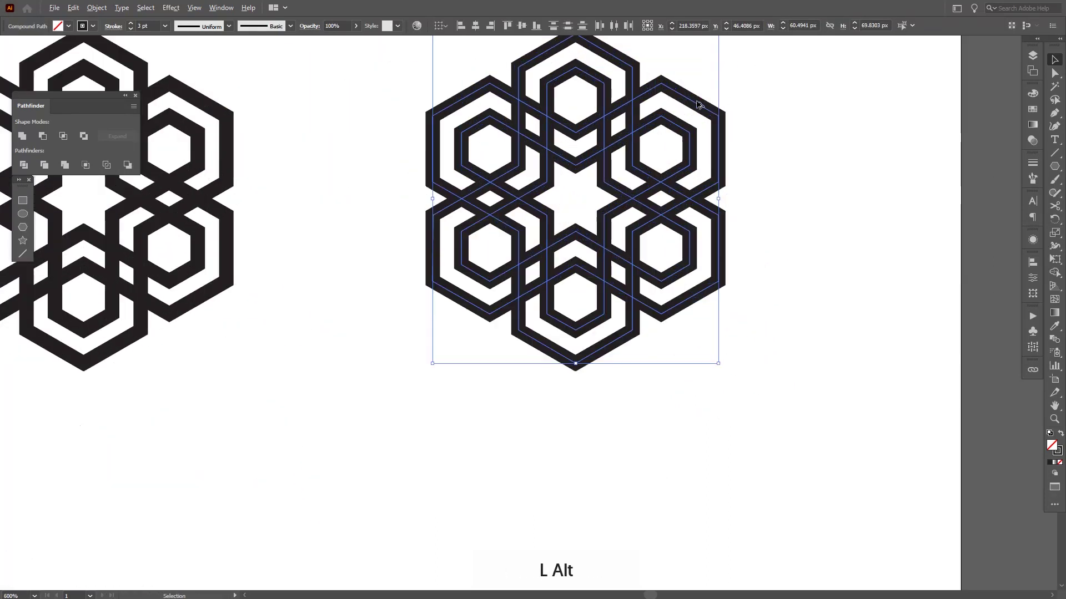
{"action": "scroll", "coordinate": [677, 195], "scroll_direction": "up", "scroll_amount": 2}
Switch to the Shape Builder Tool with Shift+M
{"action": "key", "text": "shift"}
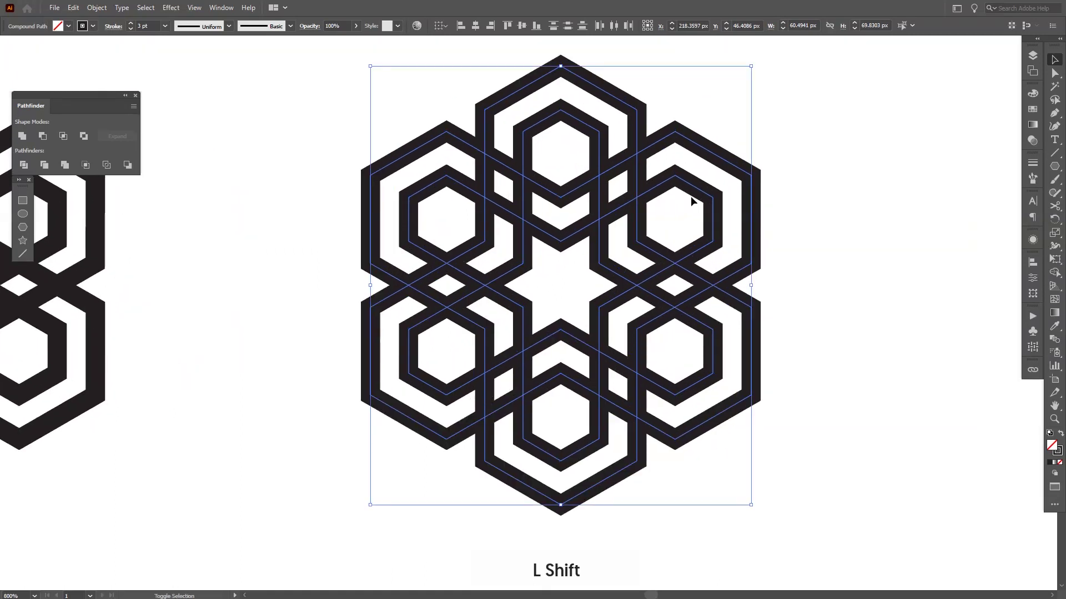
{"action": "key", "text": "shift+m"}
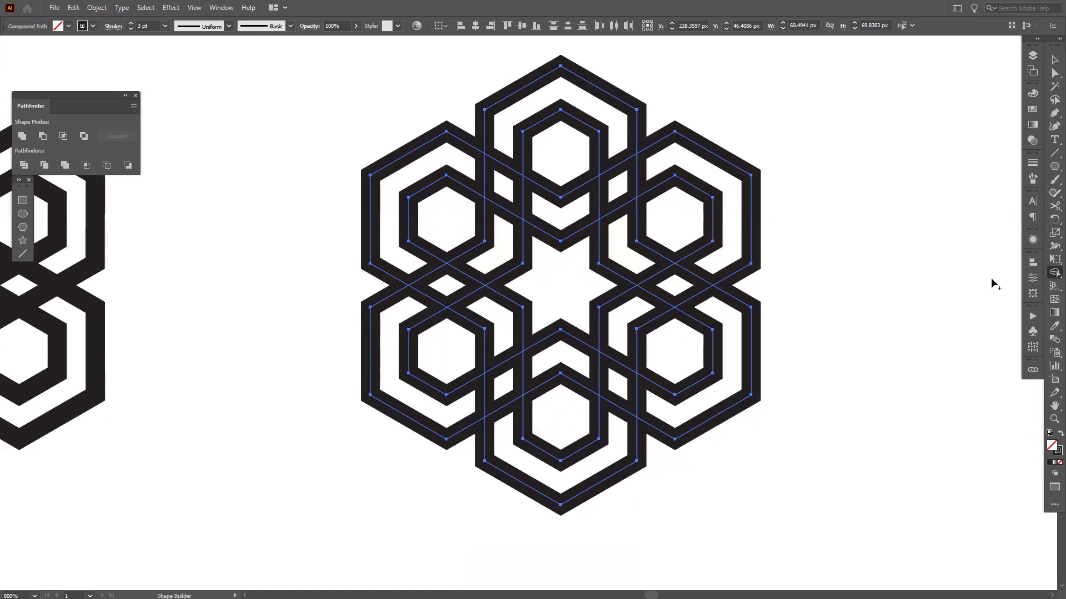
{"action": "left_click", "coordinate": [1053, 272]}
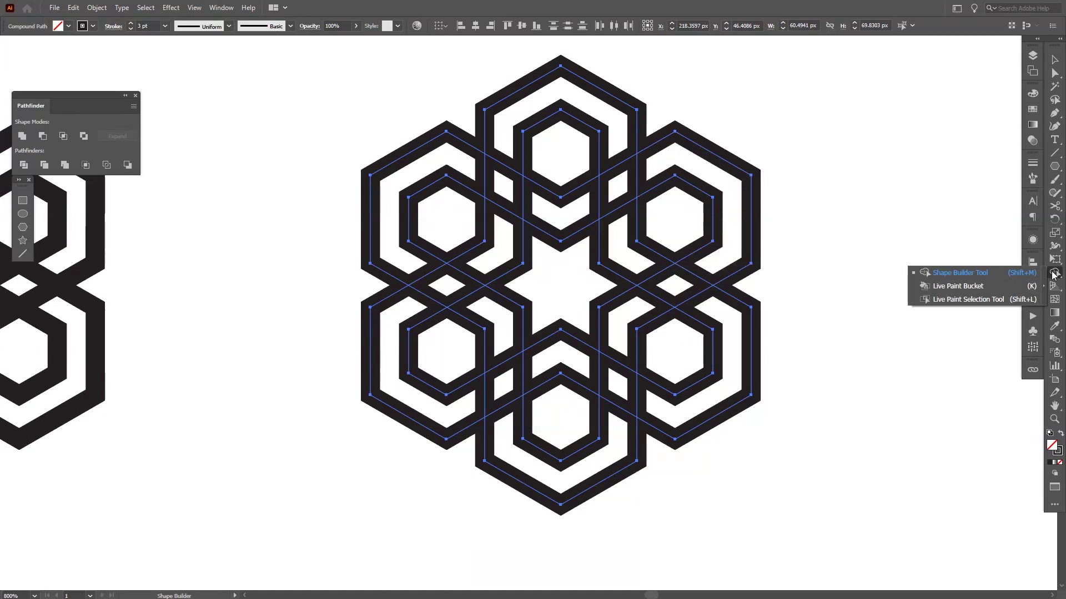
{"action": "left_click", "coordinate": [988, 272]}
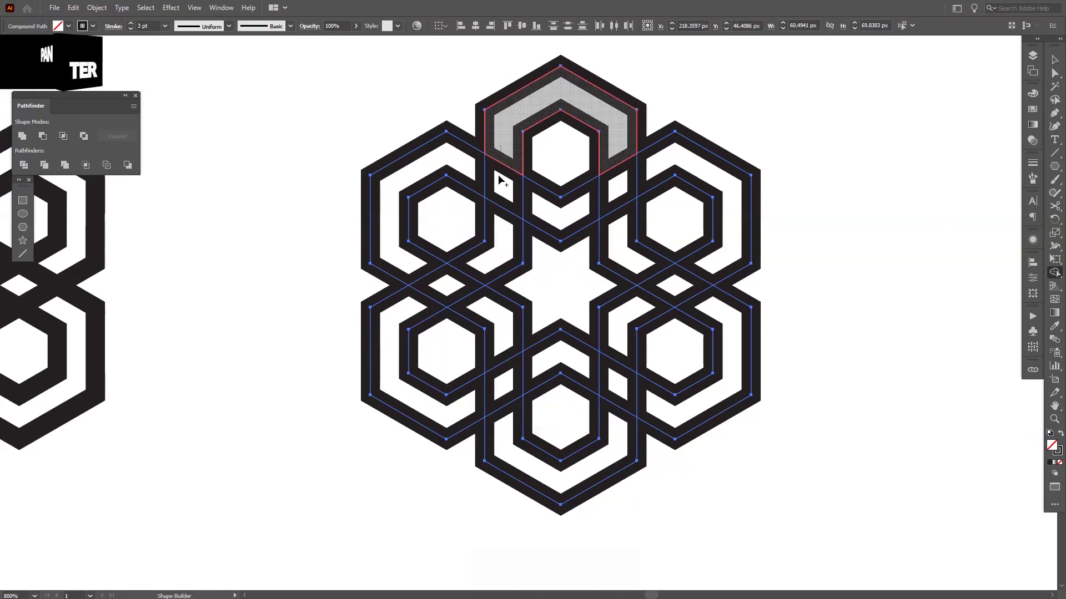
Merge each ring band with its connecting band on the duplicate rosette, across all six rings
{"action": "left_click_drag", "start_coordinate": [501, 157], "coordinate": [498, 233]}
{"action": "left_click_drag", "start_coordinate": [392, 228], "coordinate": [484, 307]}
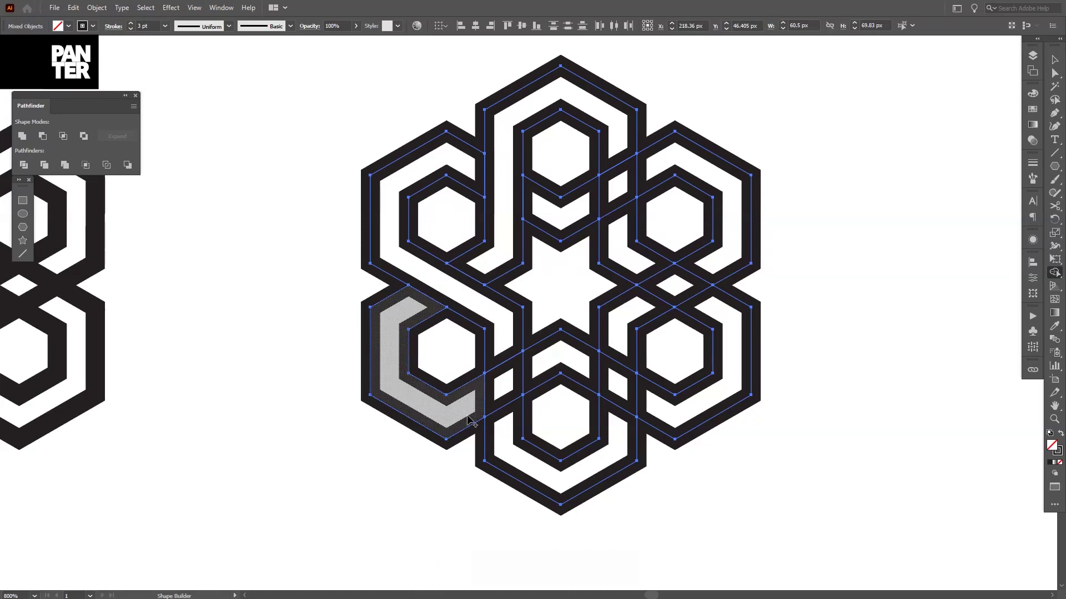
{"action": "mouse_move", "coordinate": [471, 407]}
{"action": "left_mouse_down"}
{"action": "mouse_move", "coordinate": [555, 360]}
{"action": "mouse_move", "coordinate": [583, 363]}
{"action": "left_mouse_up"}
{"action": "left_click_drag", "start_coordinate": [608, 321], "coordinate": [613, 438]}
{"action": "mouse_move", "coordinate": [619, 238]}
{"action": "left_mouse_down"}
{"action": "mouse_move", "coordinate": [718, 314]}
{"action": "mouse_move", "coordinate": [719, 303]}
{"action": "left_mouse_up"}
{"action": "mouse_move", "coordinate": [716, 183]}
{"action": "left_mouse_down"}
{"action": "mouse_move", "coordinate": [578, 215]}
{"action": "mouse_move", "coordinate": [582, 223]}
{"action": "left_mouse_up"}
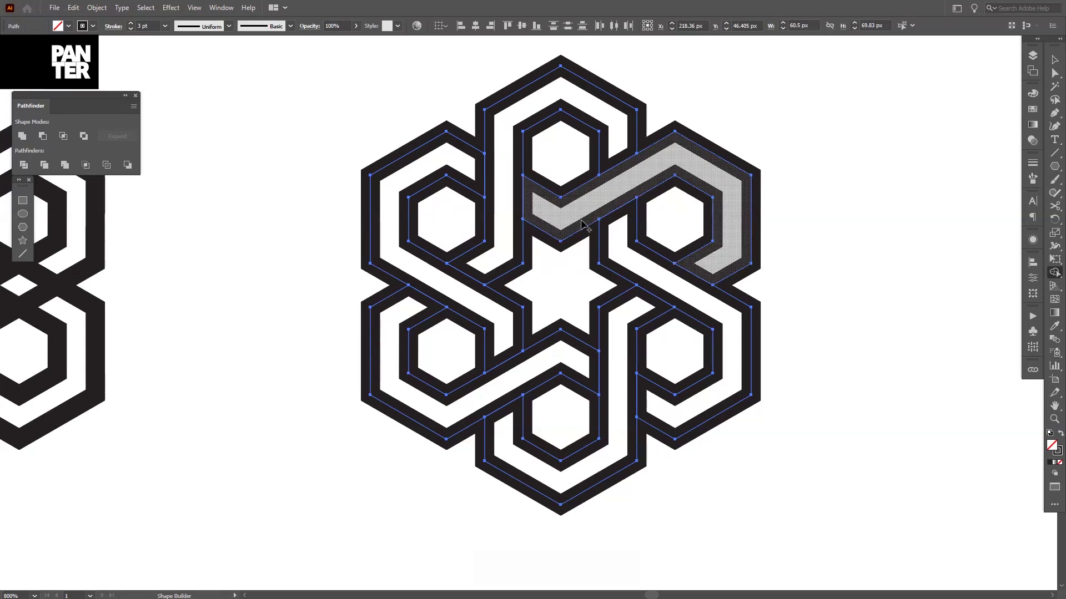
Select the woven knot and move it straight down on the artboard
{"action": "key", "text": "v"}
{"action": "left_click", "coordinate": [830, 247]}
{"action": "scroll", "coordinate": [831, 248], "scroll_direction": "down", "scroll_amount": 2}
{"action": "left_click_drag", "start_coordinate": [809, 249], "coordinate": [739, 242]}
{"action": "left_click_drag", "start_coordinate": [752, 302], "coordinate": [748, 202]}
{"action": "left_click_drag", "start_coordinate": [783, 331], "coordinate": [562, 60]}
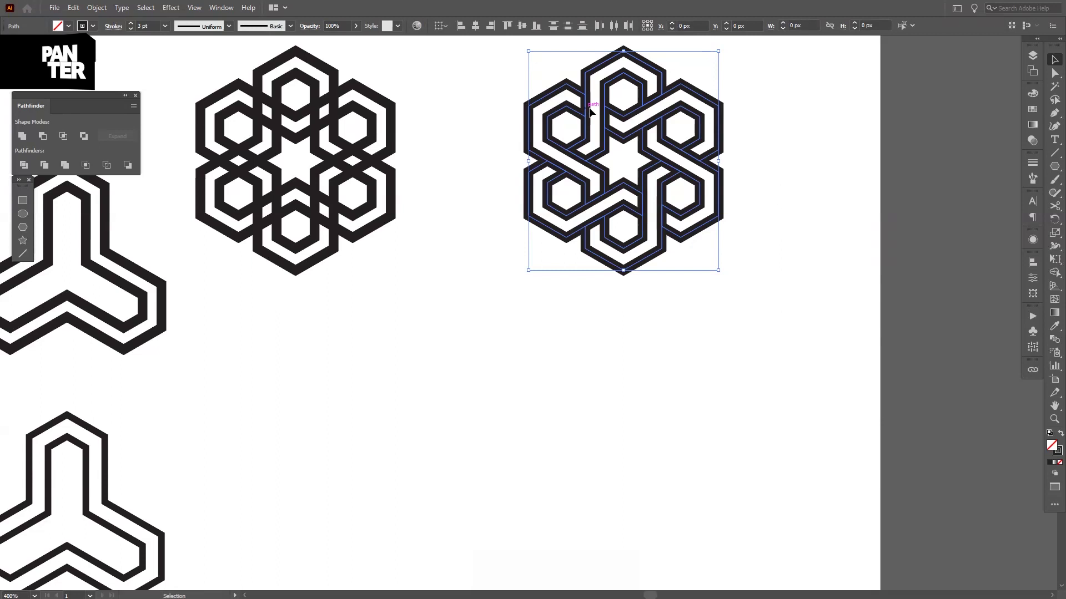
{"action": "left_click_drag", "start_coordinate": [605, 117], "coordinate": [617, 351]}
{"action": "left_click_drag", "start_coordinate": [656, 416], "coordinate": [554, 301]}
{"action": "scroll", "coordinate": [561, 301], "scroll_direction": "up", "scroll_amount": 2}
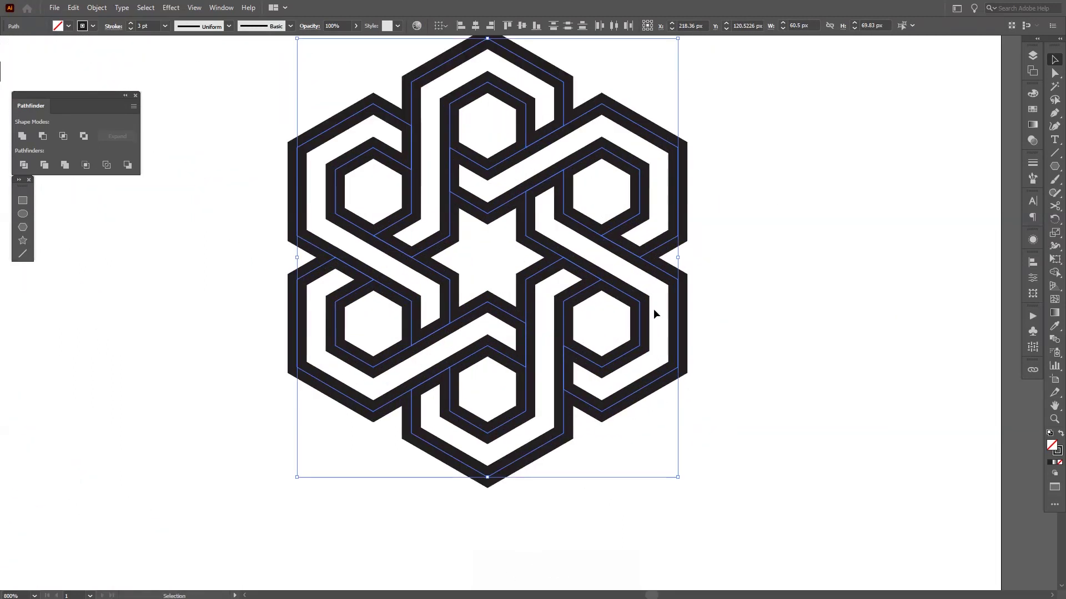
{"action": "left_click", "coordinate": [769, 247]}
{"action": "scroll", "coordinate": [762, 293], "scroll_direction": "down", "scroll_amount": 1}
{"action": "scroll", "coordinate": [744, 294], "scroll_direction": "up", "scroll_amount": 1}
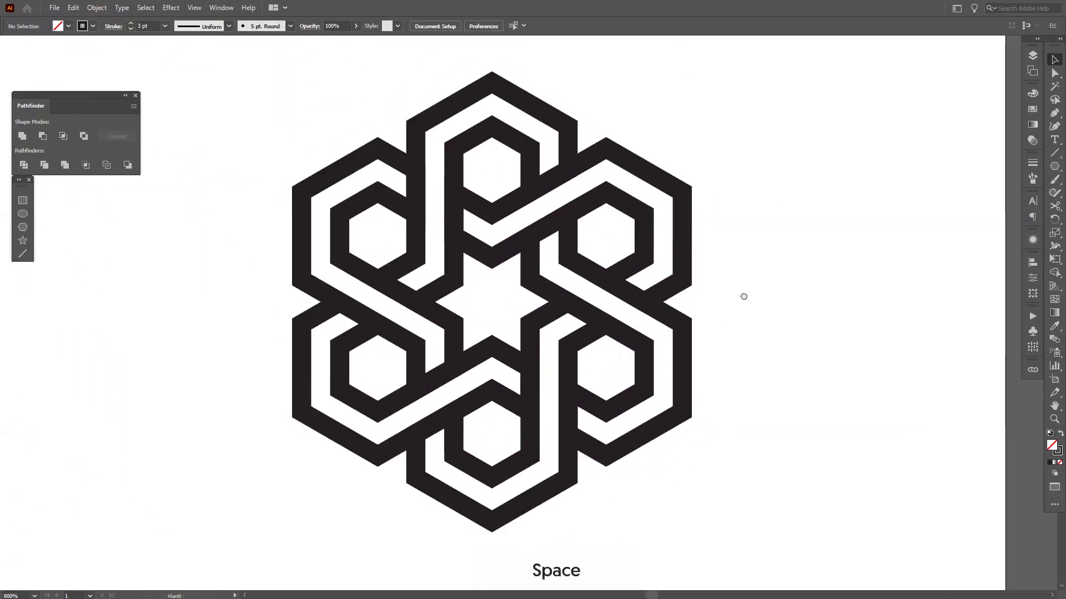